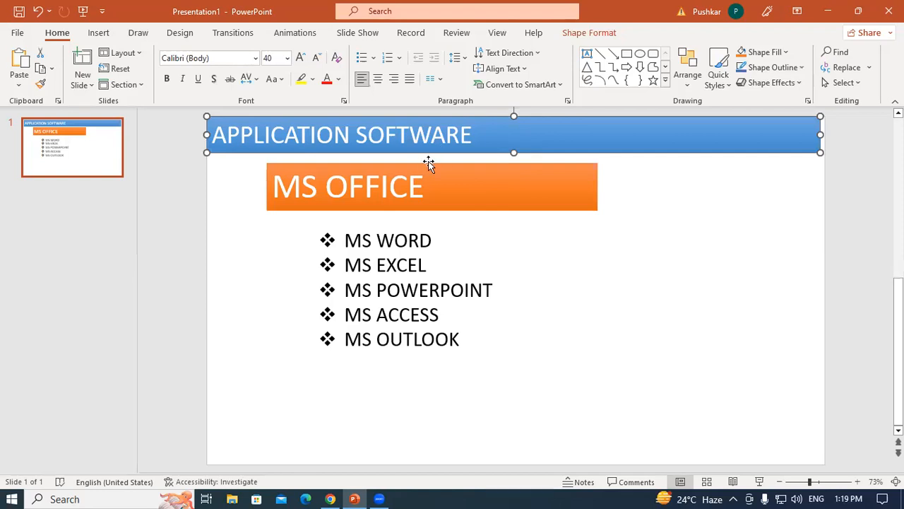
# Browse the entrance, emphasis, exit and motion path animations available for the APPLICATION SOFTWARE title
pyautogui.click(297, 33)
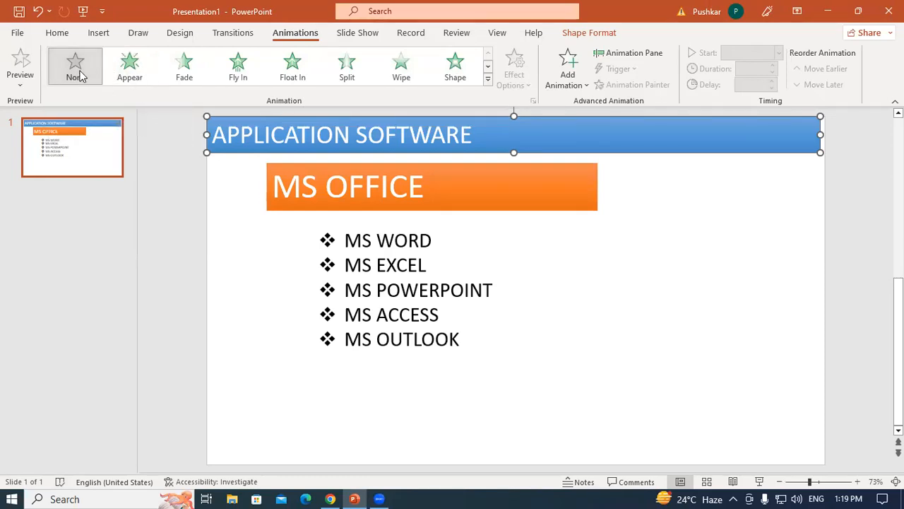
pyautogui.click(488, 81)
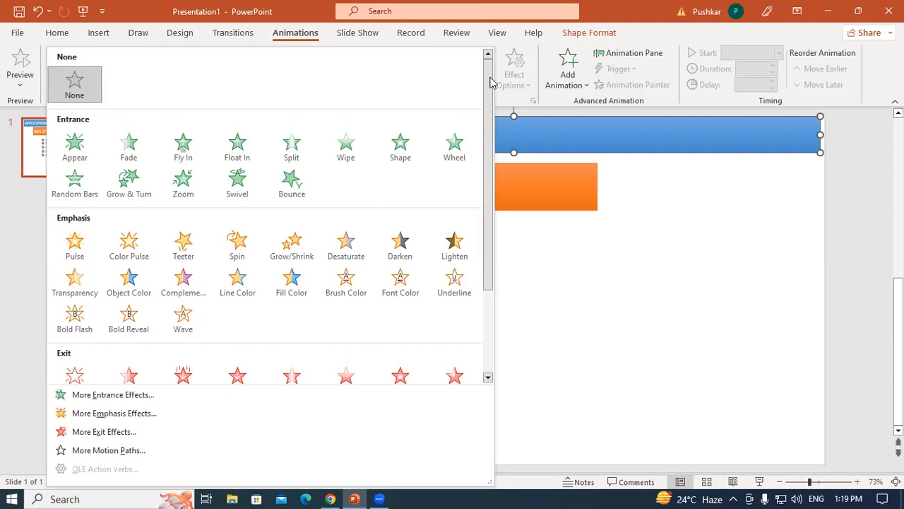
pyautogui.scroll(-3, 483, 180)
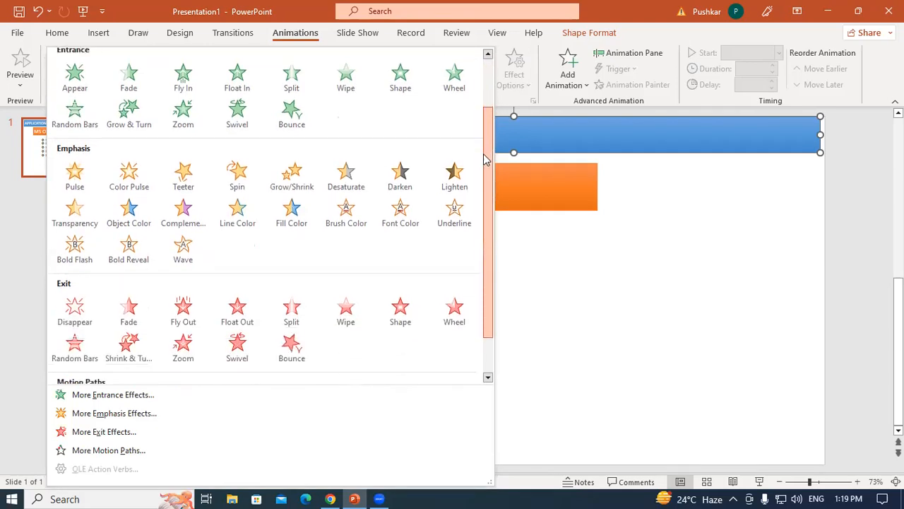
pyautogui.scroll(-1, 483, 180)
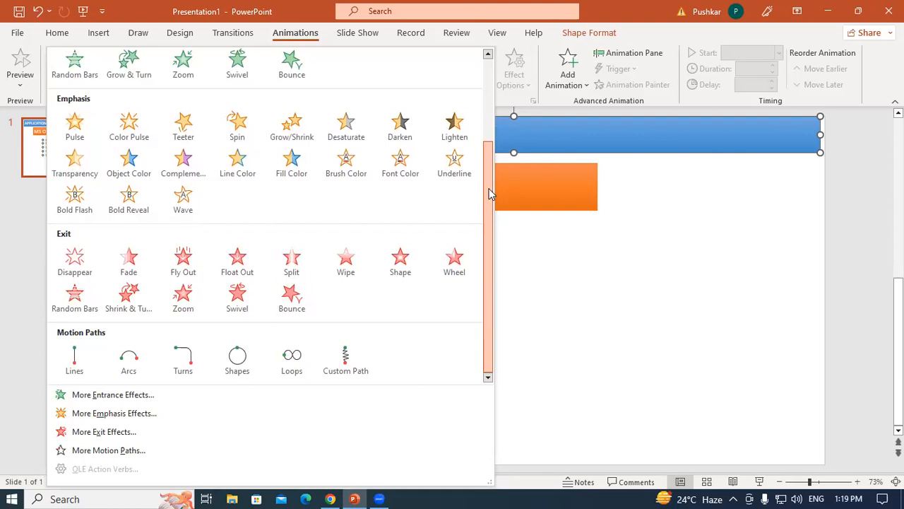
pyautogui.scroll(4, 494, 166)
pyautogui.scroll(-4, 498, 106)
# Open the full set of additional entrance effects for the title and move the dialog clear of the slide text
pyautogui.click(128, 401)
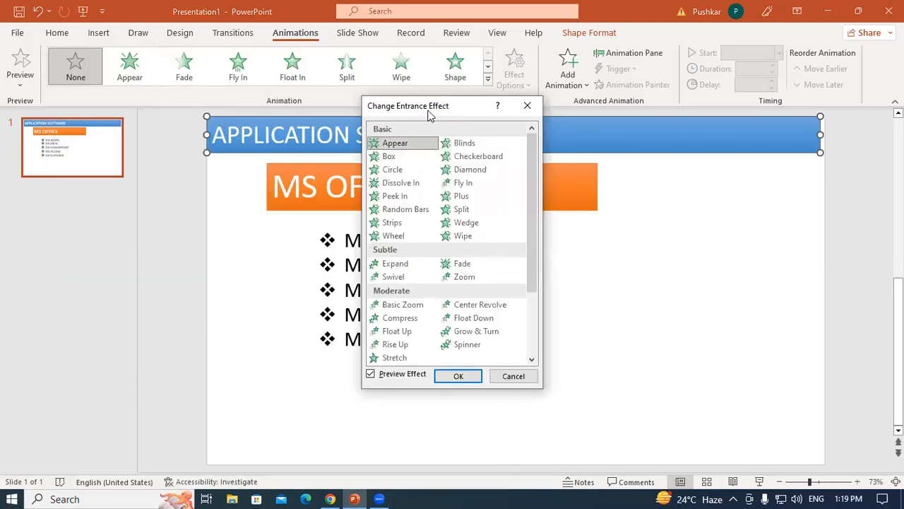
pyautogui.moveTo(429, 115); pyautogui.dragTo(604, 55)
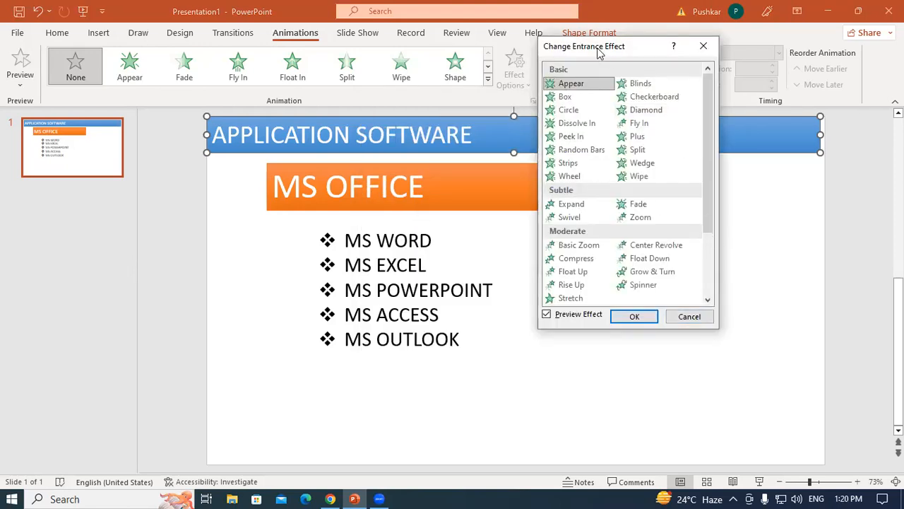
pyautogui.moveTo(593, 55); pyautogui.dragTo(162, 86)
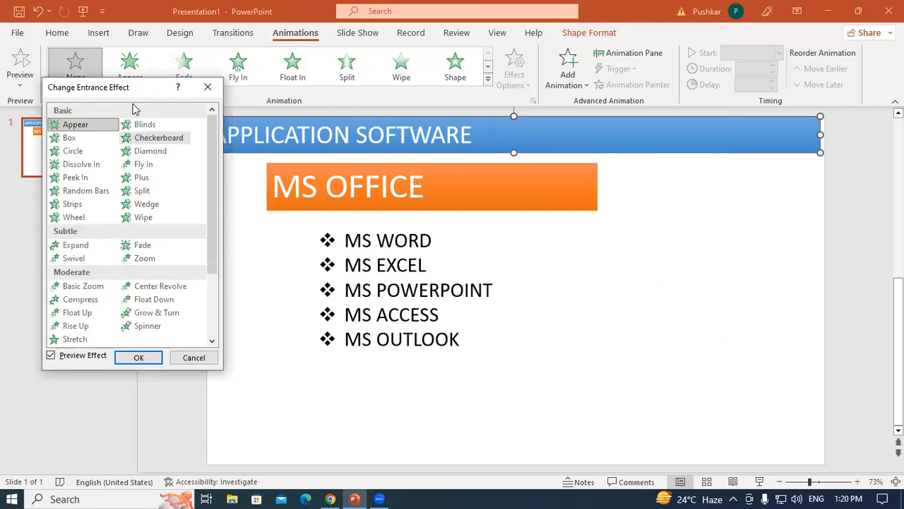
pyautogui.moveTo(117, 91); pyautogui.dragTo(107, 71)
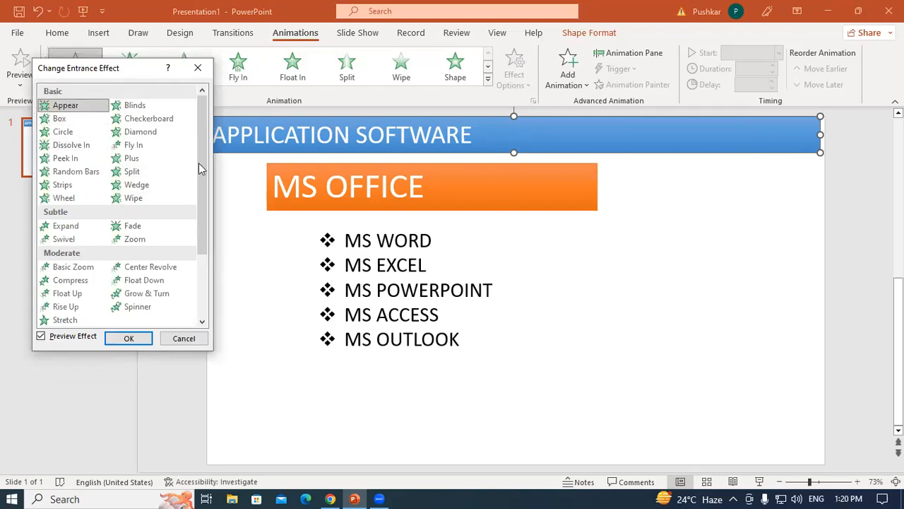
pyautogui.scroll(-2, 197, 199)
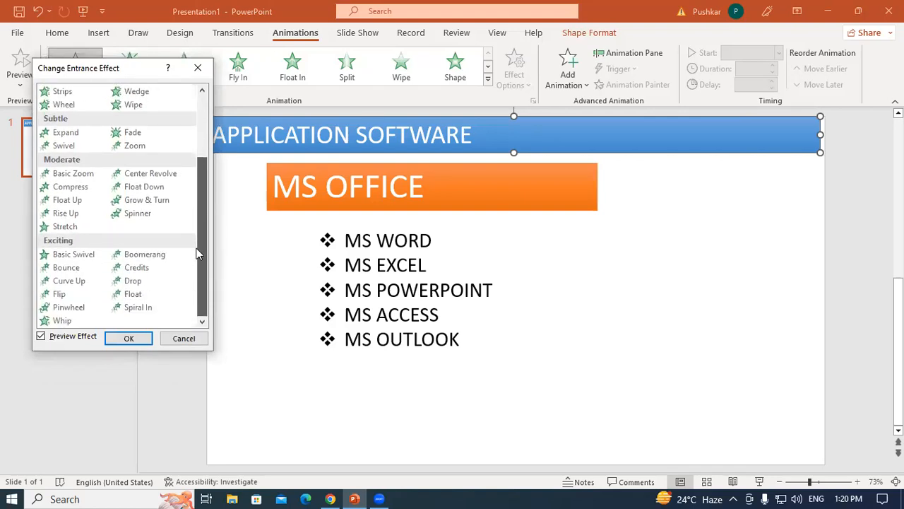
pyautogui.scroll(2, 208, 198)
pyautogui.scroll(-3, 205, 224)
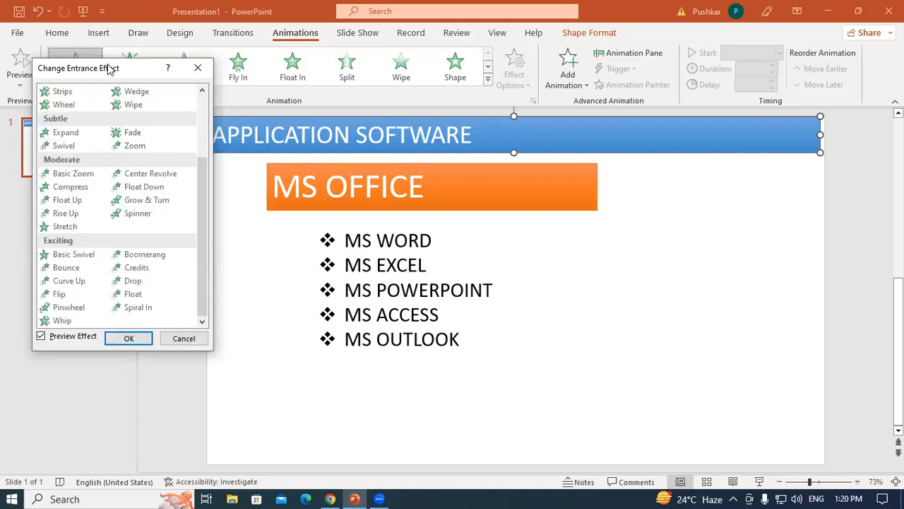
pyautogui.moveTo(110, 68); pyautogui.dragTo(88, 115)
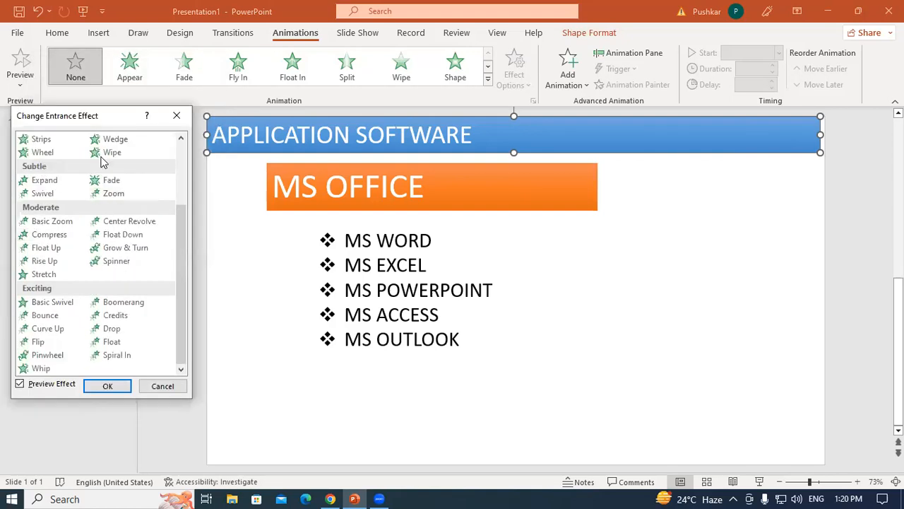
pyautogui.moveTo(180, 244); pyautogui.dragTo(188, 165)
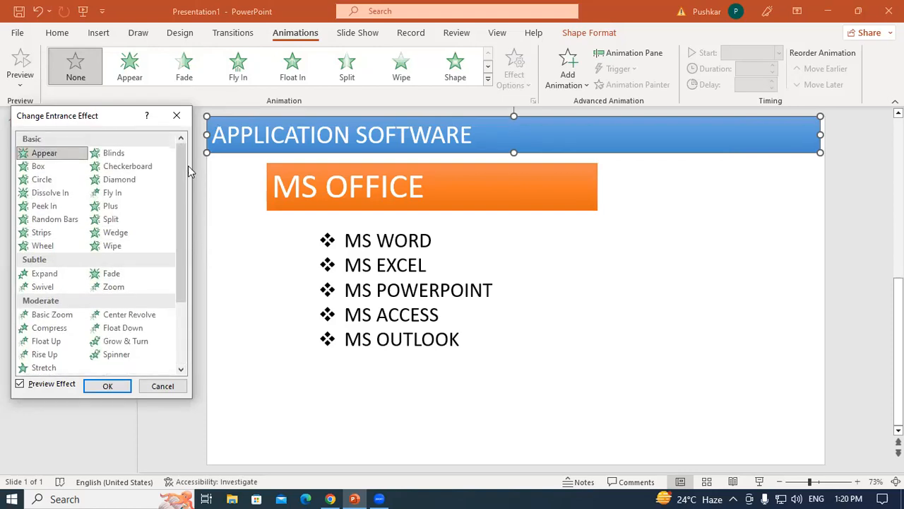
# Preview the basic entrance effects Blinds, Checkerboard, Diamond, Circle, Peek In, Random Bars, Strips and Wheel on the title
pyautogui.click(114, 156)
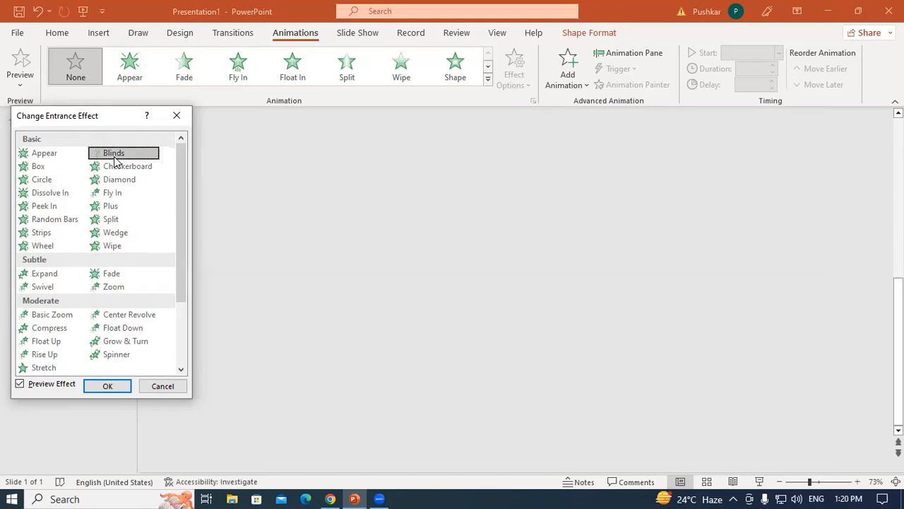
pyautogui.click(114, 167)
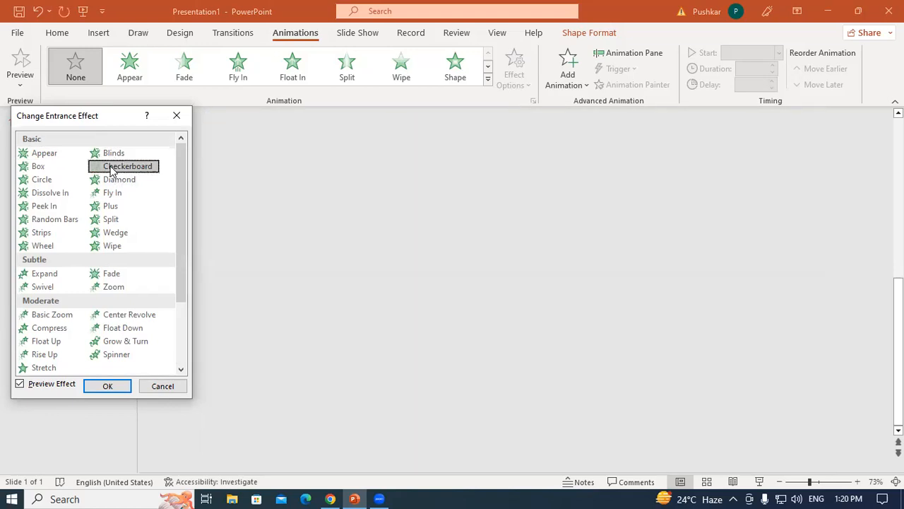
pyautogui.click(111, 180)
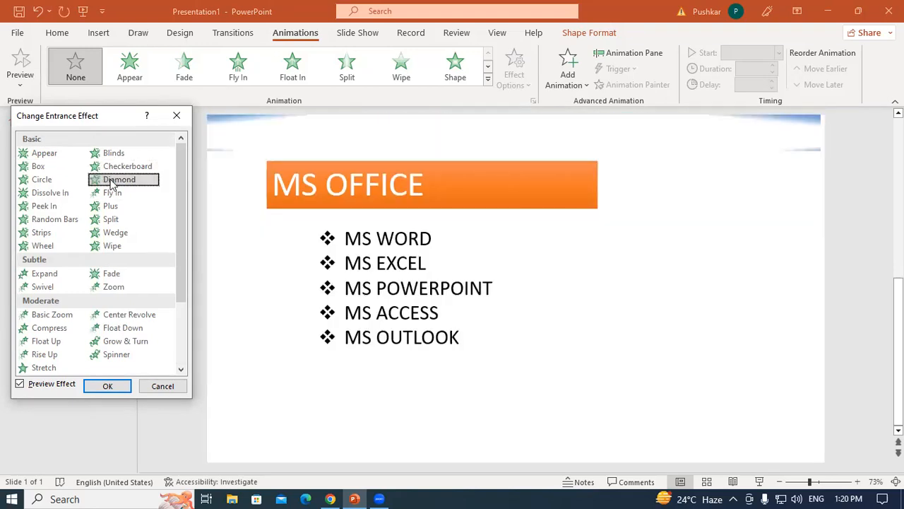
pyautogui.click(44, 181)
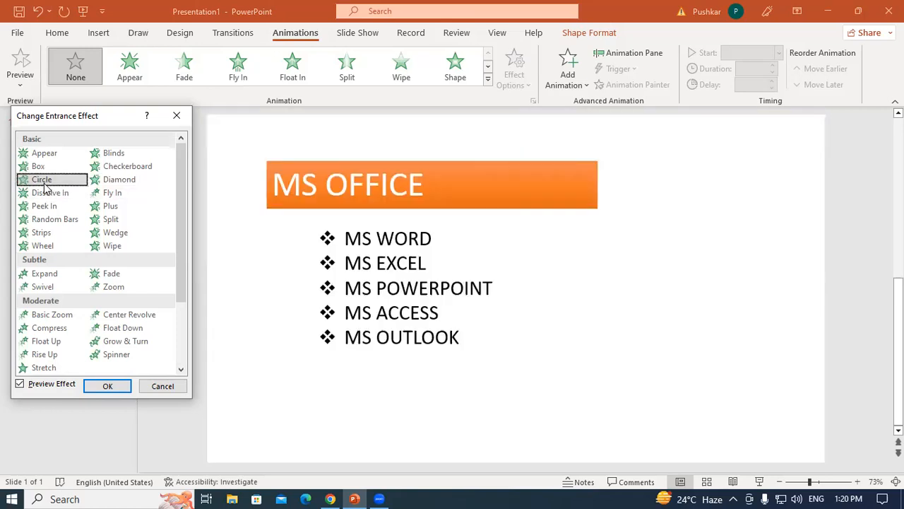
pyautogui.click(42, 205)
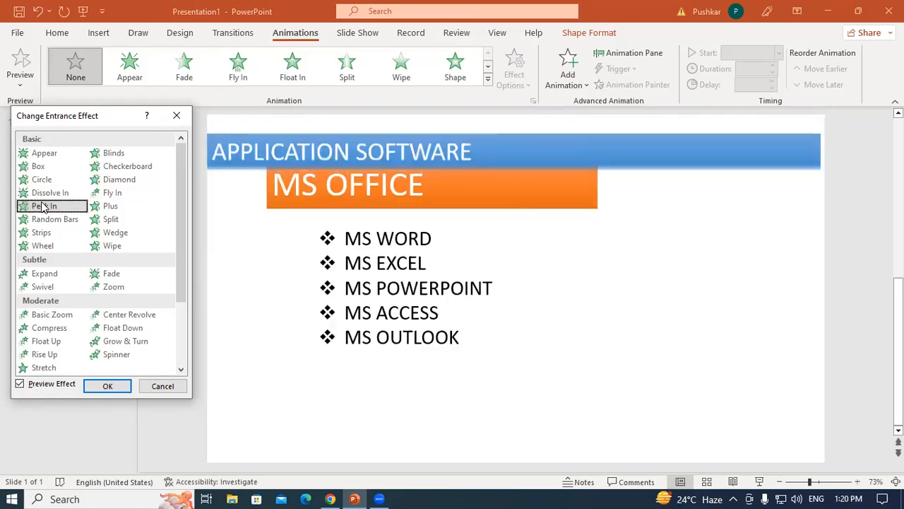
pyautogui.click(45, 219)
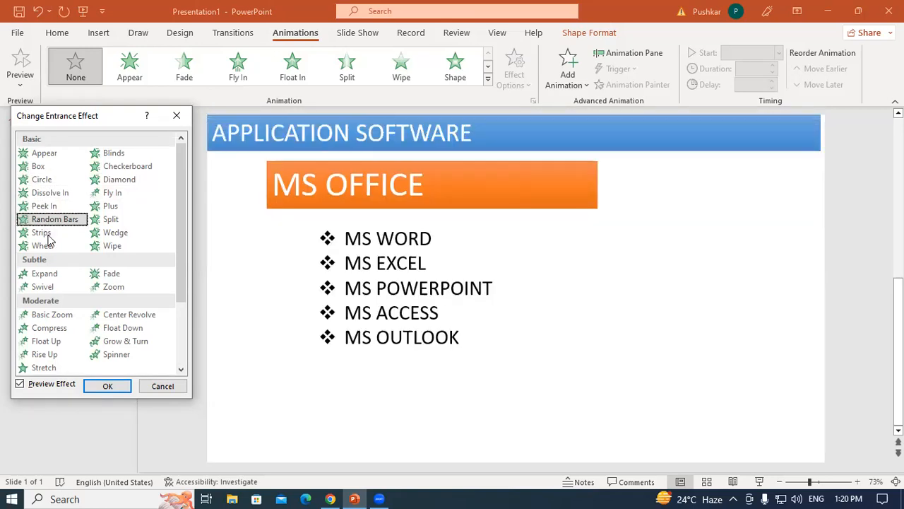
pyautogui.click(44, 233)
pyautogui.click(48, 247)
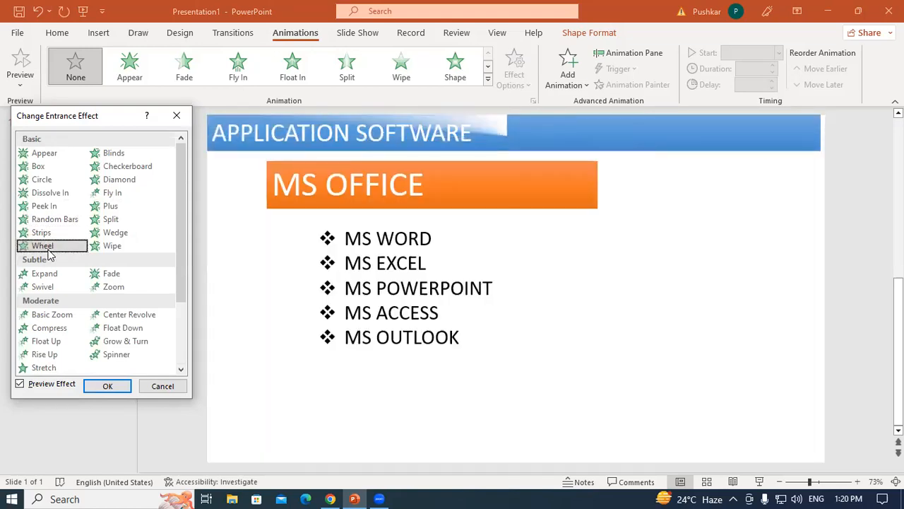
# Preview the Zoom, Center Revolve, Grow & Turn and Spinner entrance effects on the title
pyautogui.click(119, 287)
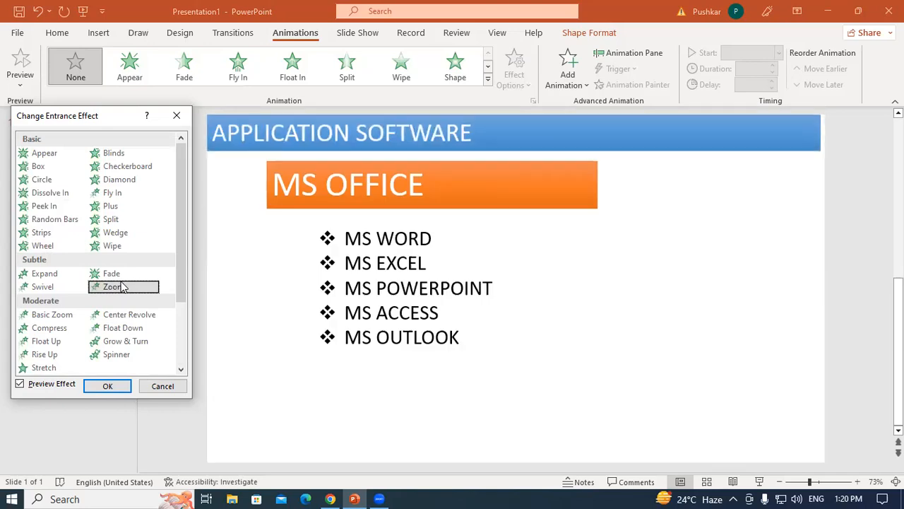
pyautogui.click(120, 315)
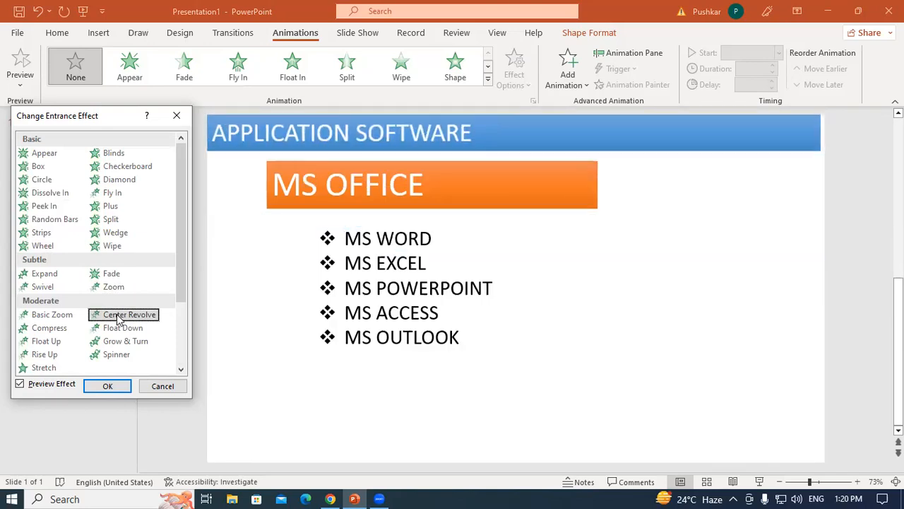
pyautogui.click(119, 342)
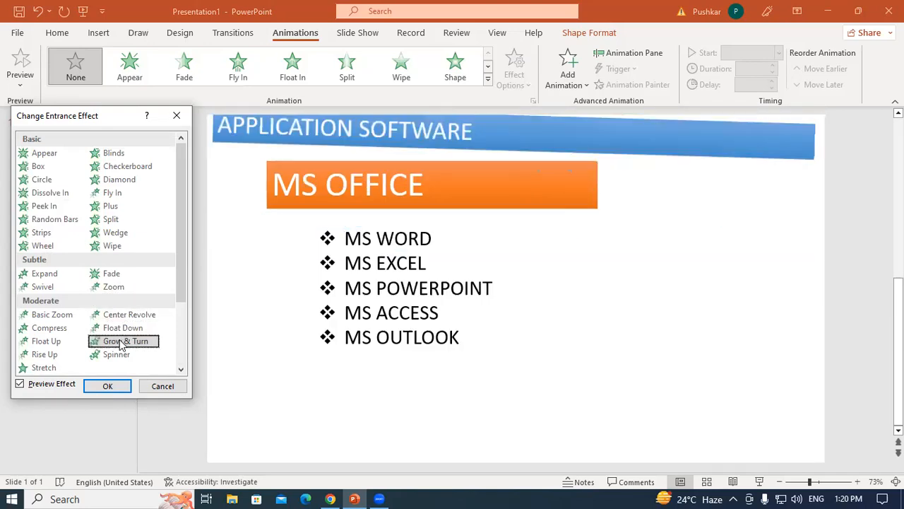
pyautogui.click(117, 355)
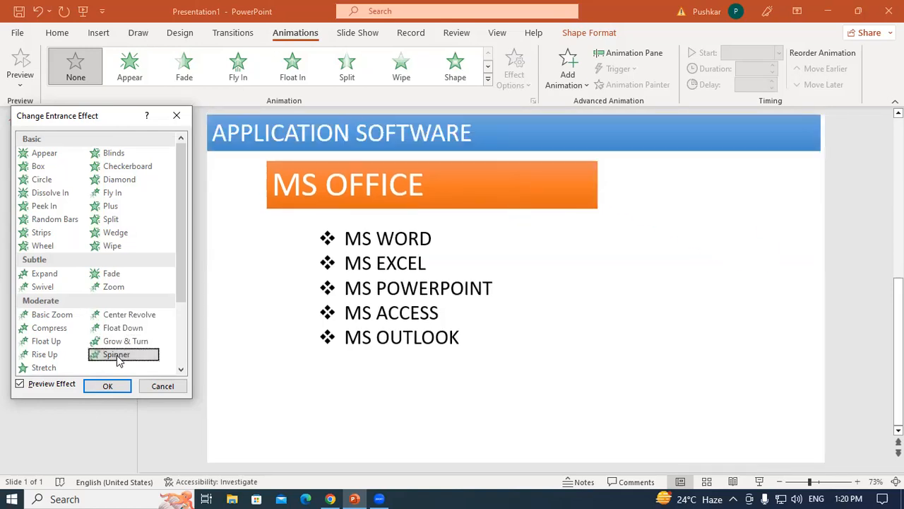
# Preview the exciting entrance effects Whip, Pinwheel, Flip, Curve Up, Bounce and Basic Swivel on the title
pyautogui.scroll(-3, 71, 360)
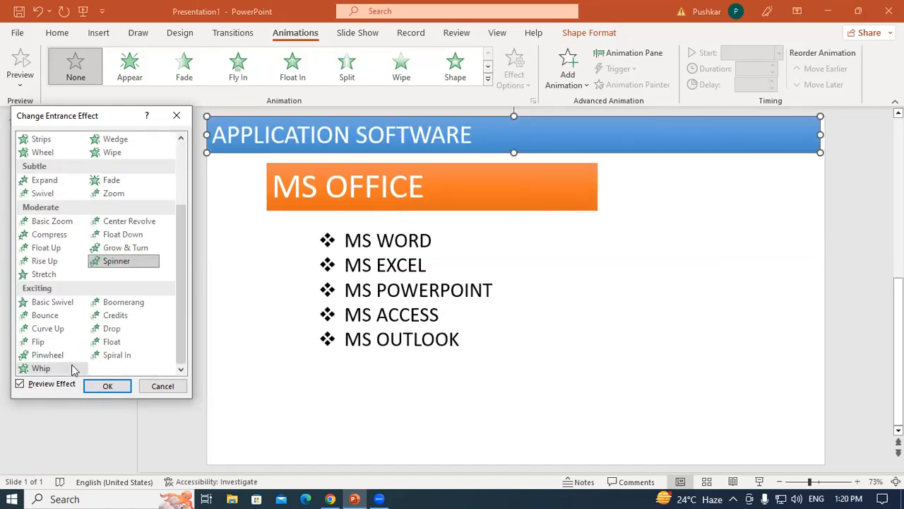
pyautogui.click(50, 372)
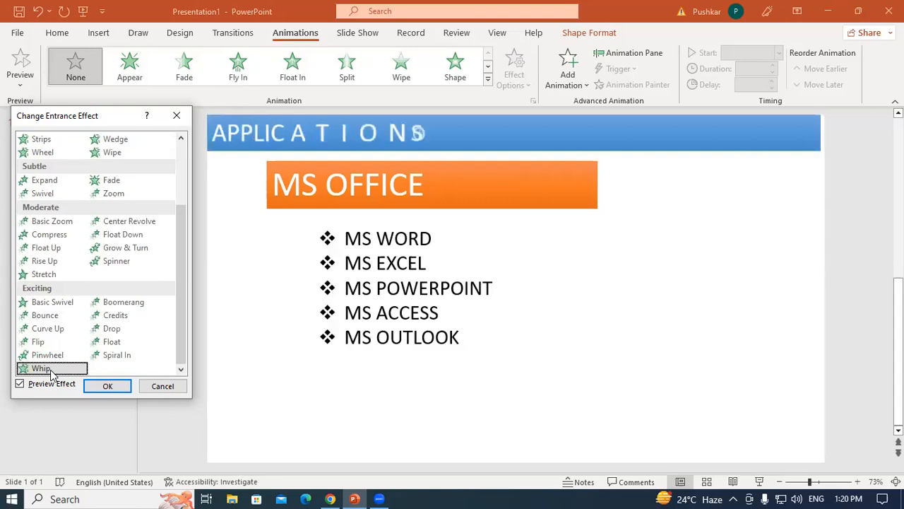
pyautogui.click(53, 357)
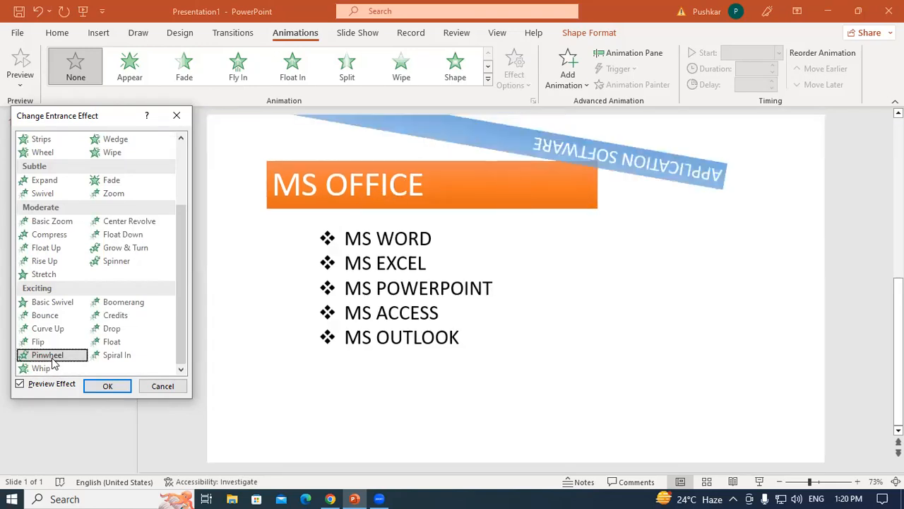
pyautogui.click(55, 343)
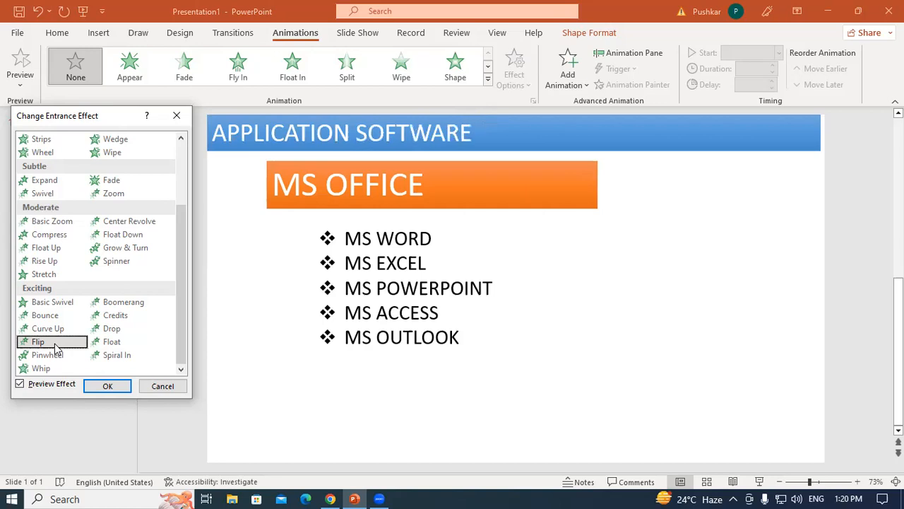
pyautogui.click(56, 331)
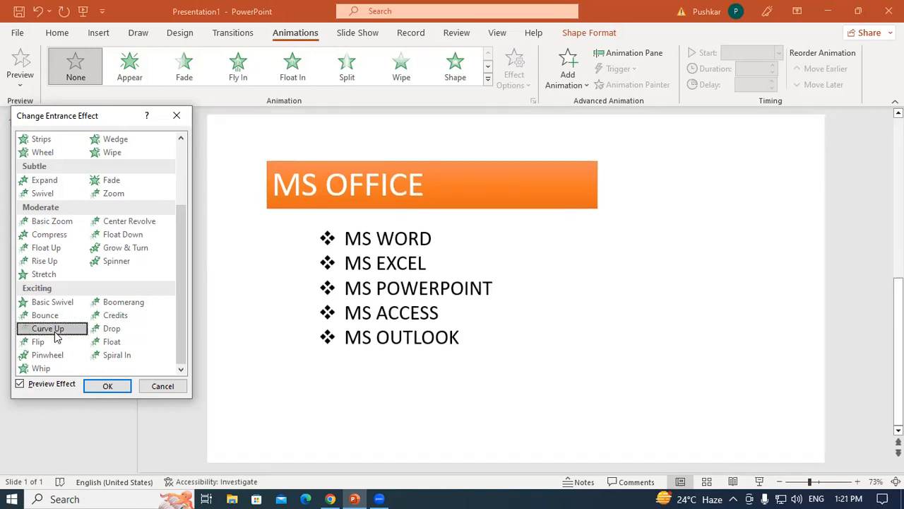
pyautogui.click(61, 319)
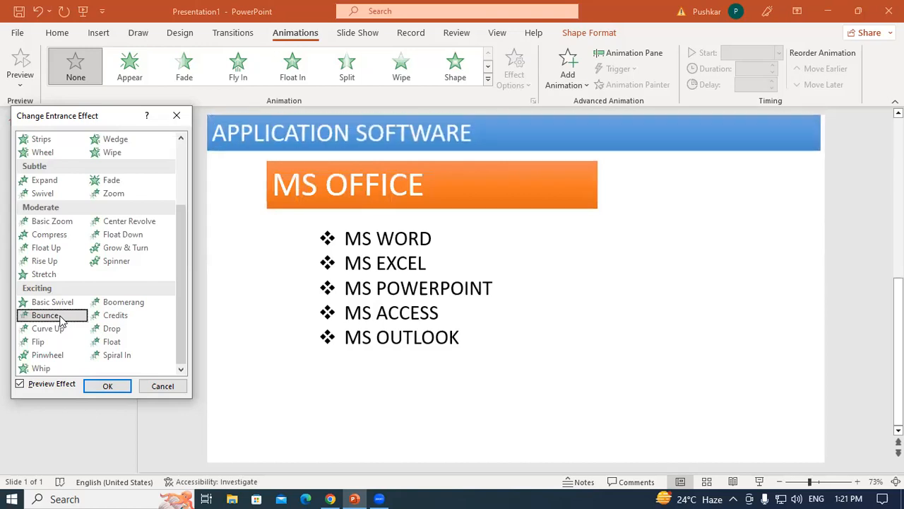
pyautogui.click(63, 304)
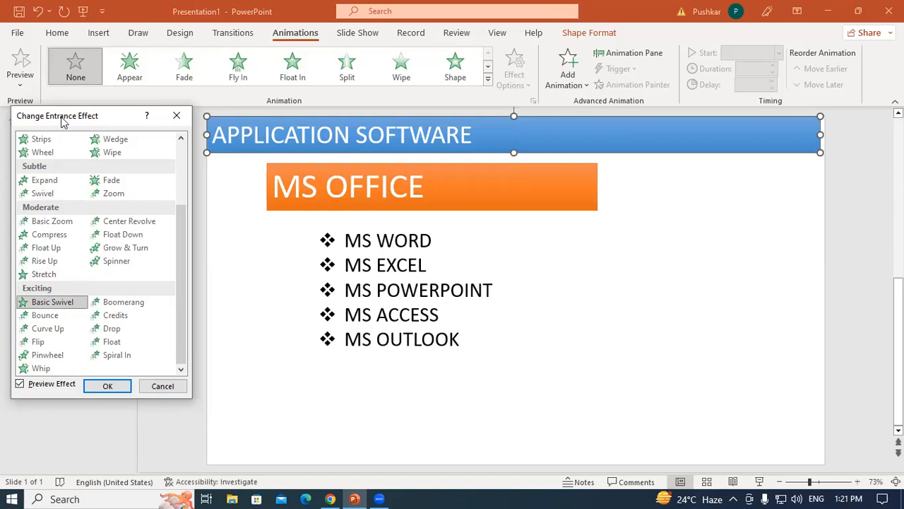
# Preview the moderate entrance effects Stretch, Rise Up, Float Up and Compress on the title
pyautogui.moveTo(62, 121); pyautogui.dragTo(78, 88)
pyautogui.click(62, 240)
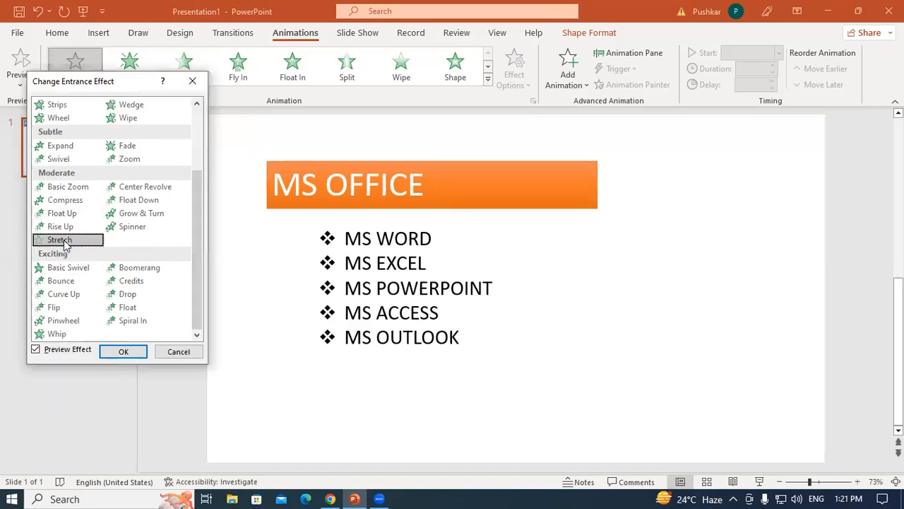
pyautogui.click(67, 226)
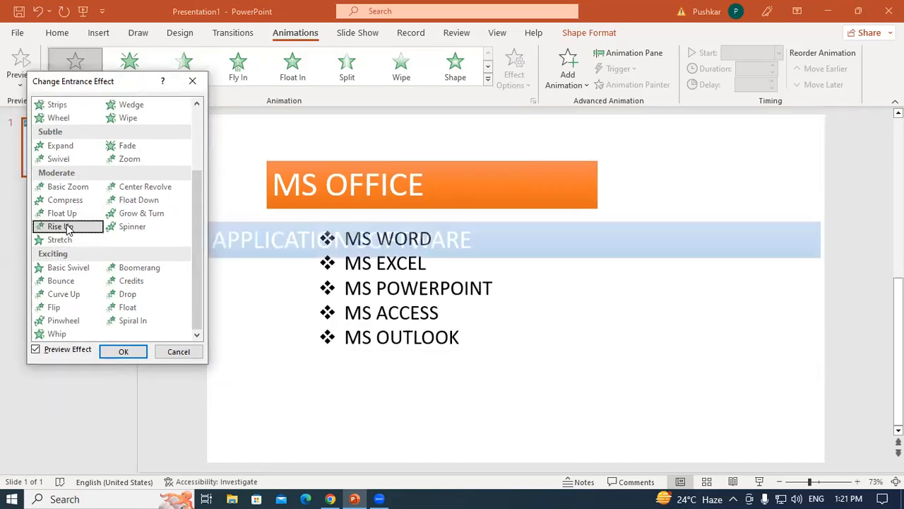
pyautogui.click(69, 211)
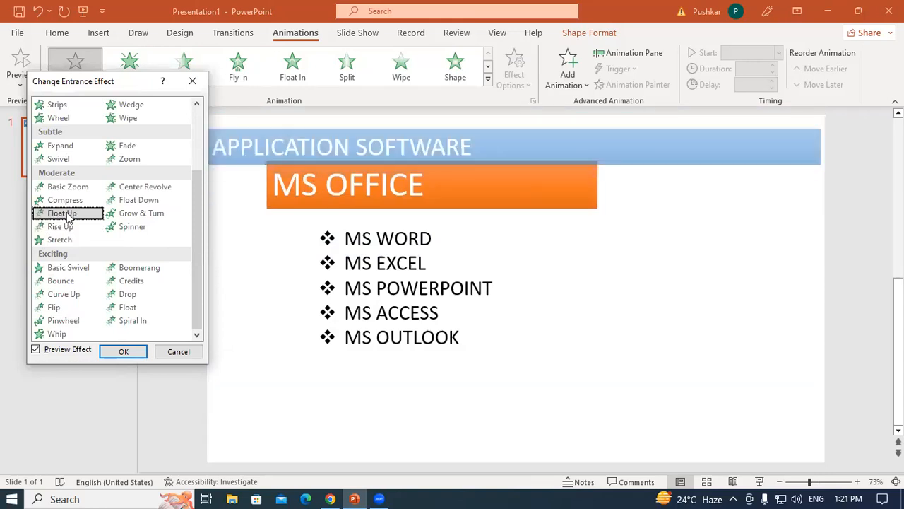
pyautogui.click(69, 202)
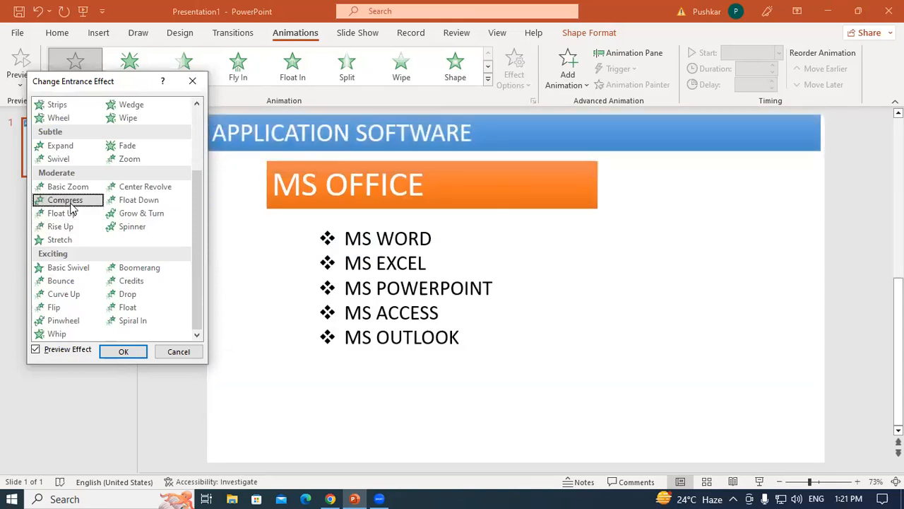
# Apply the Whip entrance effect to the APPLICATION SOFTWARE title
pyautogui.click(61, 336)
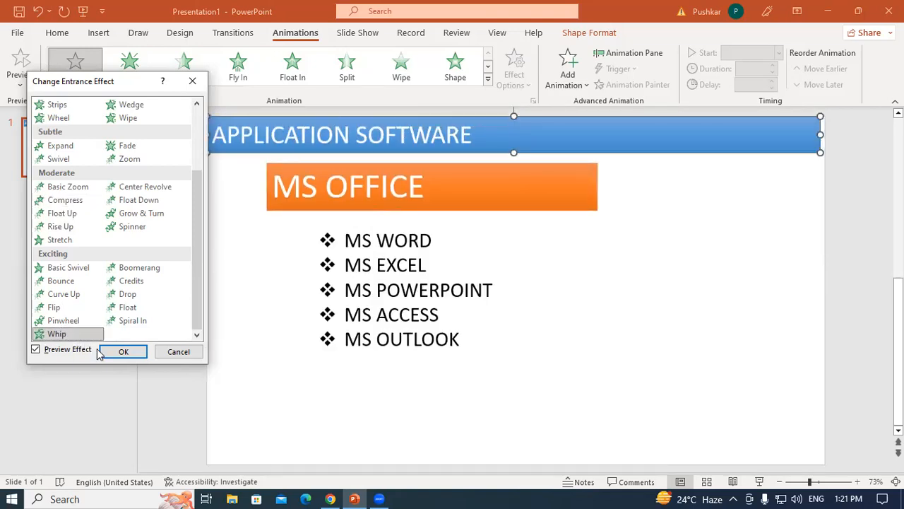
pyautogui.click(125, 352)
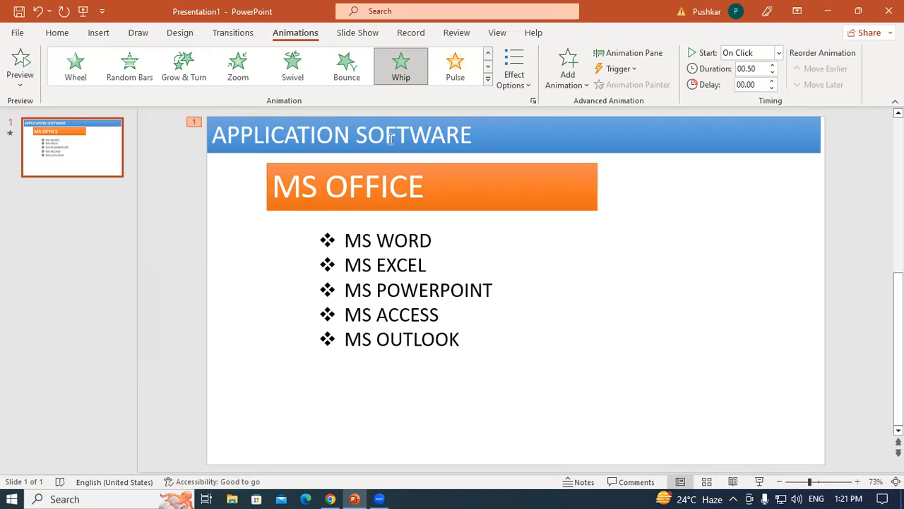
# Try the All at Once and By Paragraph sequences for the title's animation, then return it to As One Object
pyautogui.click(520, 89)
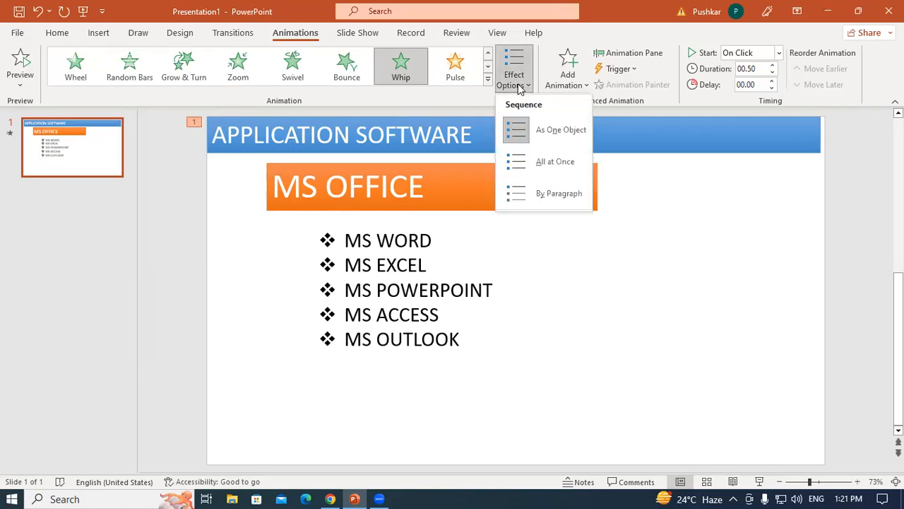
pyautogui.click(545, 166)
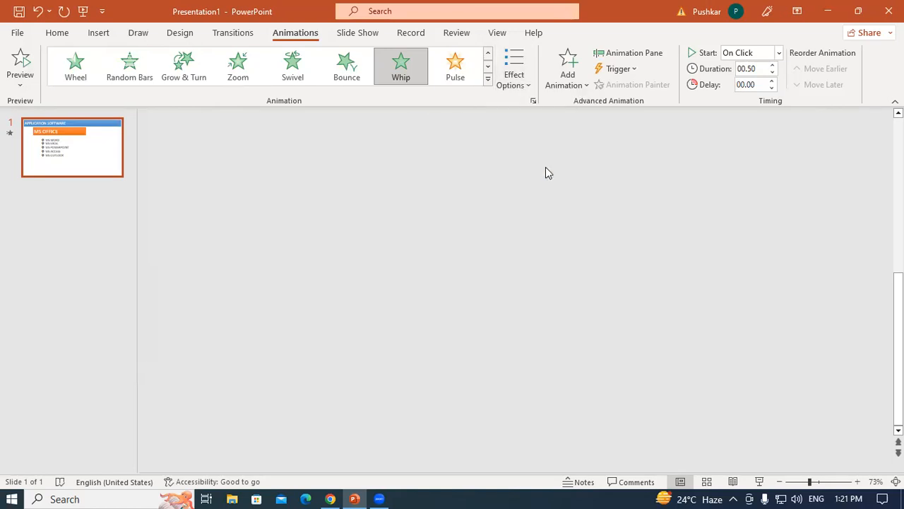
pyautogui.click(512, 79)
pyautogui.click(556, 202)
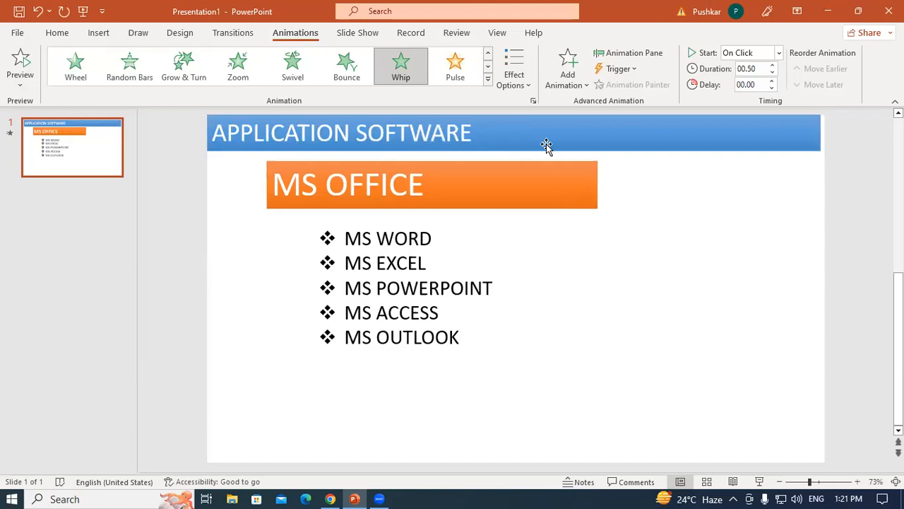
pyautogui.click(513, 79)
pyautogui.click(558, 130)
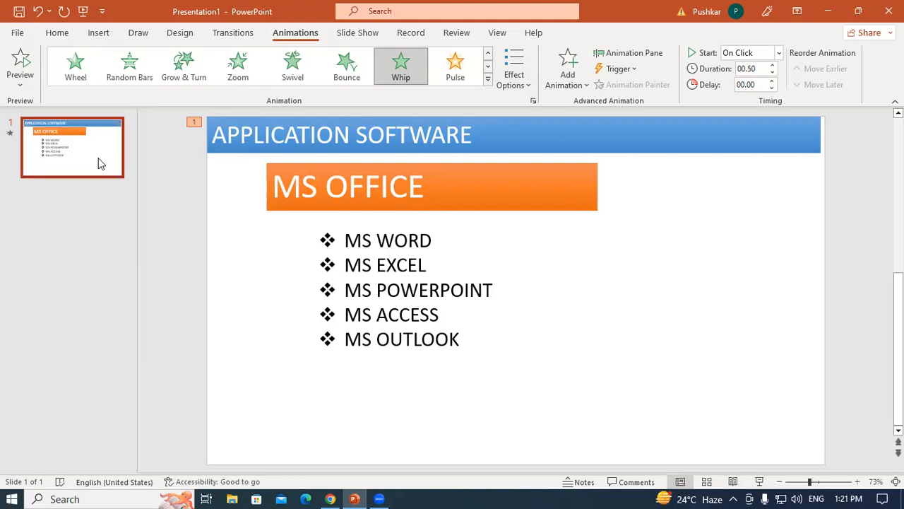
# Play the slide full screen to check the title's animation, then return to editing
pyautogui.press('F5')
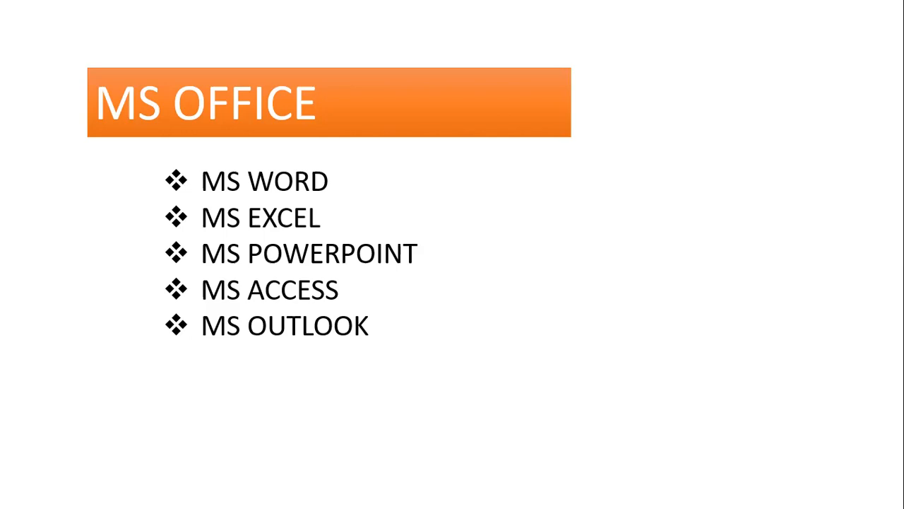
pyautogui.press('Escape')
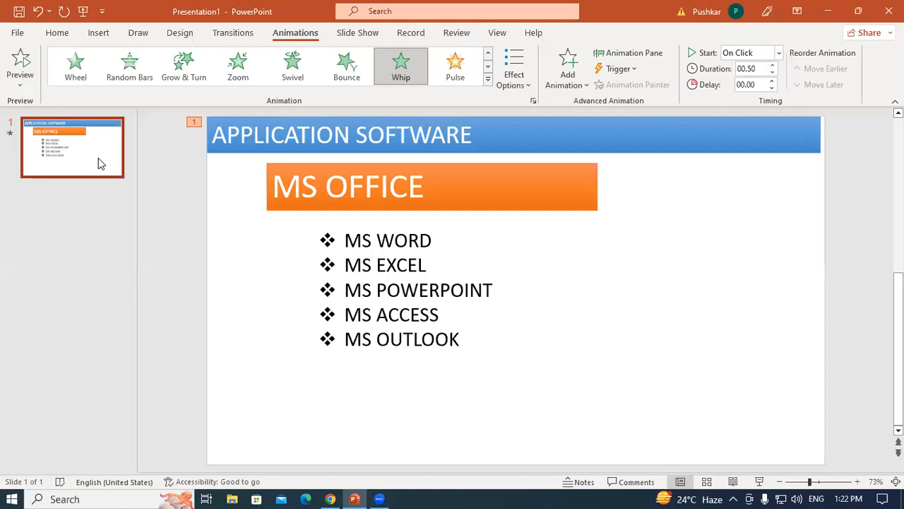
# Preview the exciting entrance effects Spiral In, Float, Credits, Boomerang and Pinwheel on the MS OFFICE heading
pyautogui.click(464, 200)
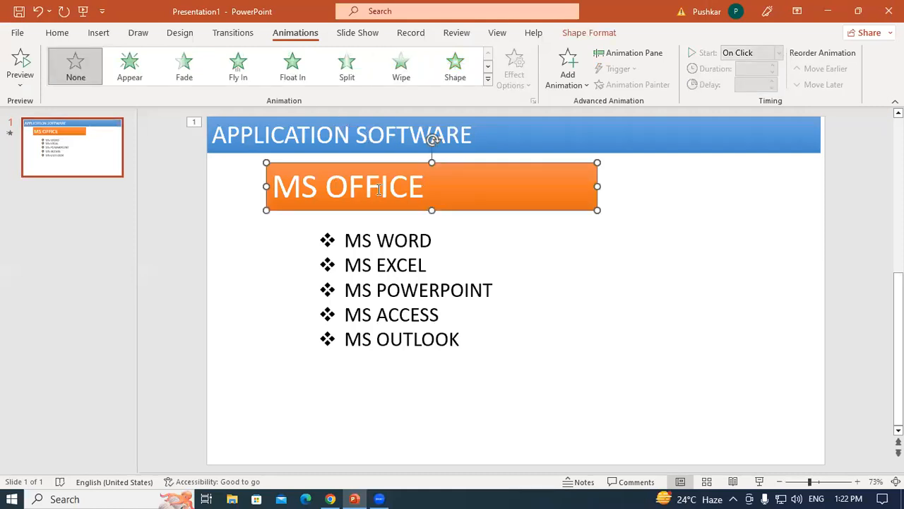
pyautogui.click(487, 80)
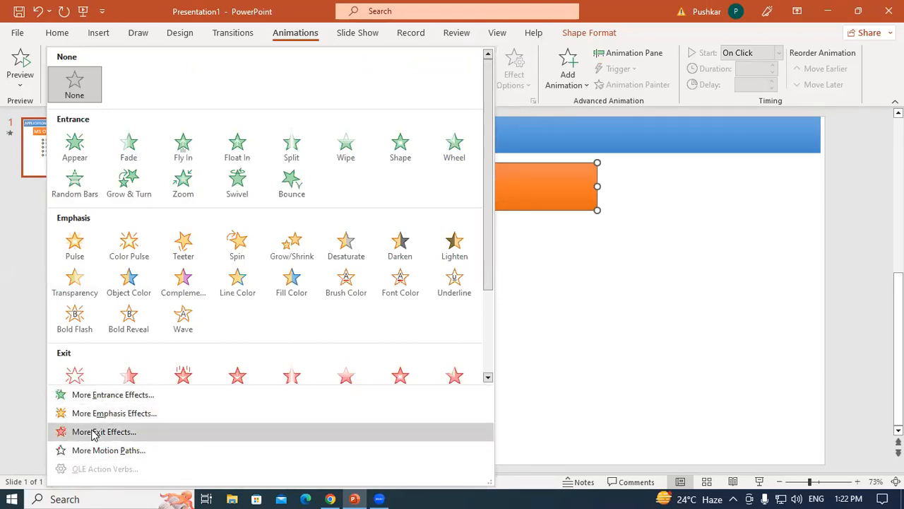
pyautogui.click(111, 396)
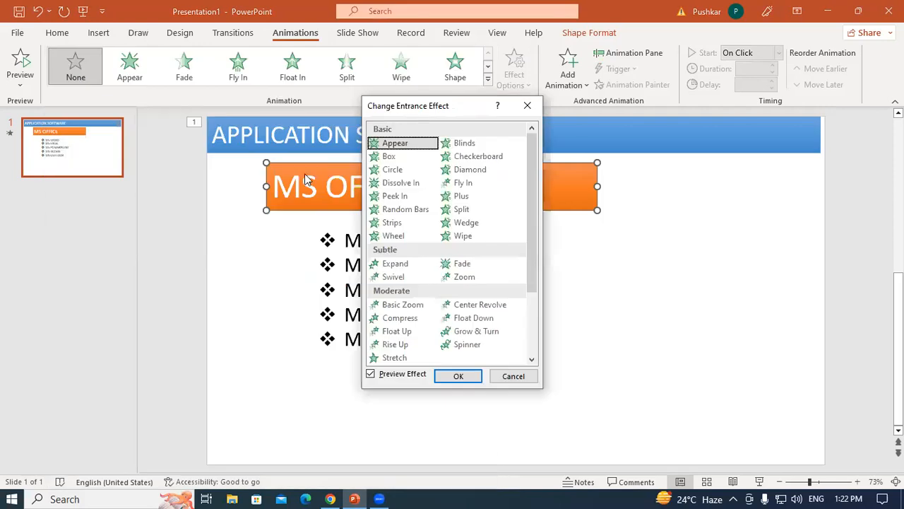
pyautogui.moveTo(422, 107); pyautogui.dragTo(103, 78)
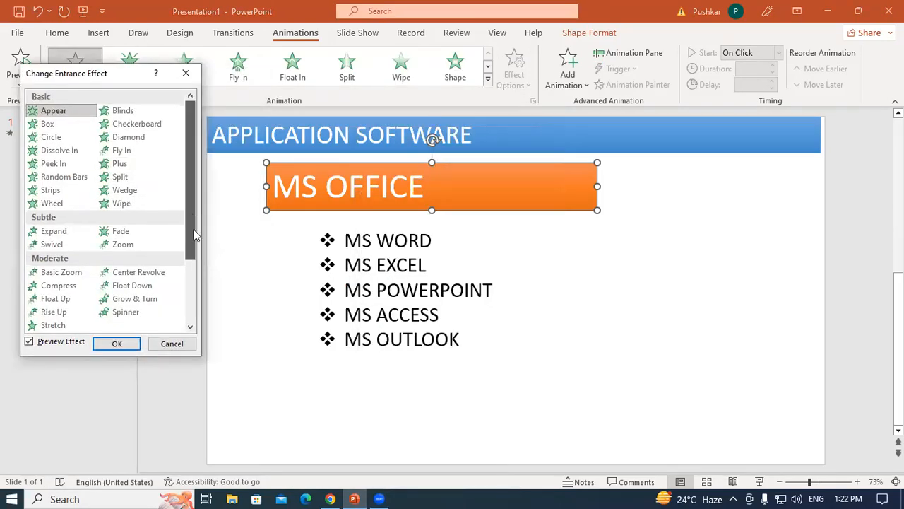
pyautogui.moveTo(194, 236); pyautogui.dragTo(194, 303)
pyautogui.click(127, 315)
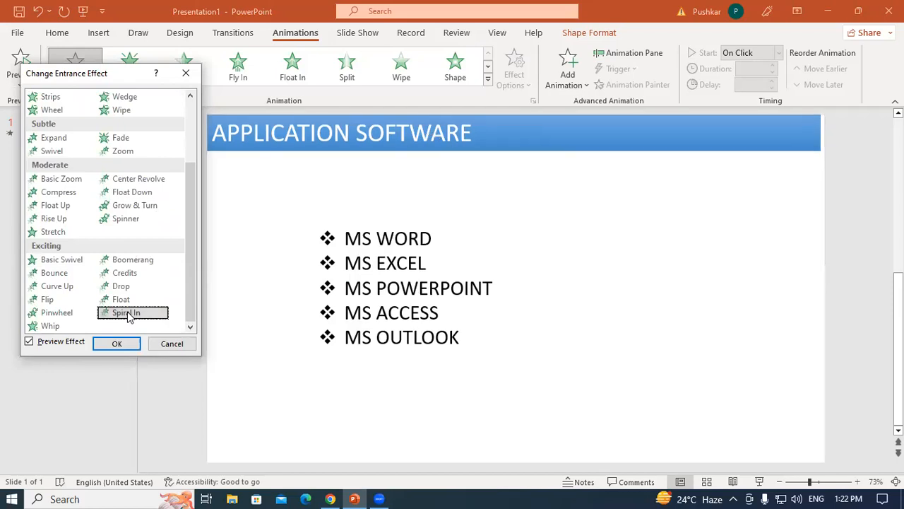
pyautogui.click(121, 299)
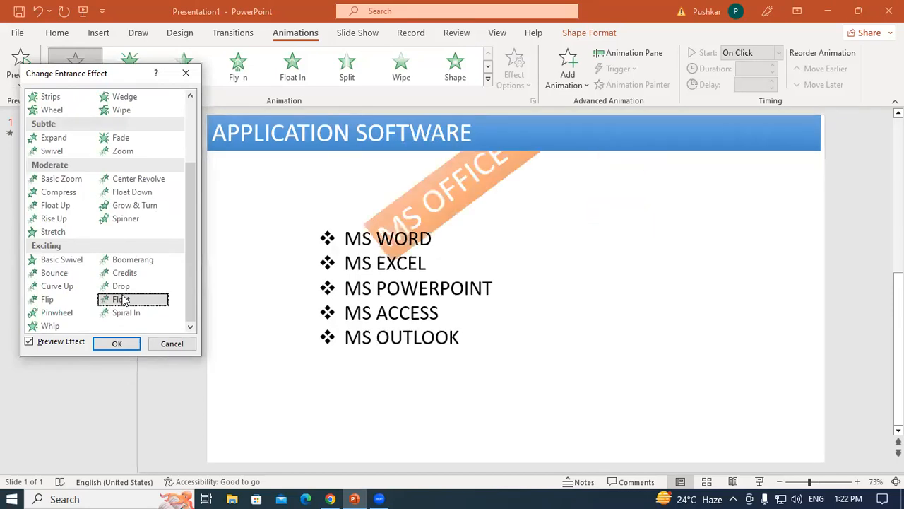
pyautogui.click(126, 274)
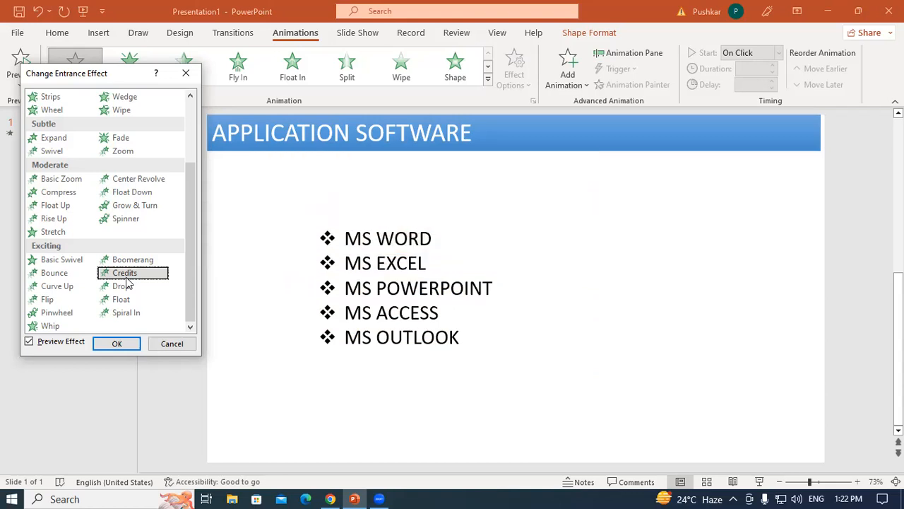
pyautogui.click(133, 262)
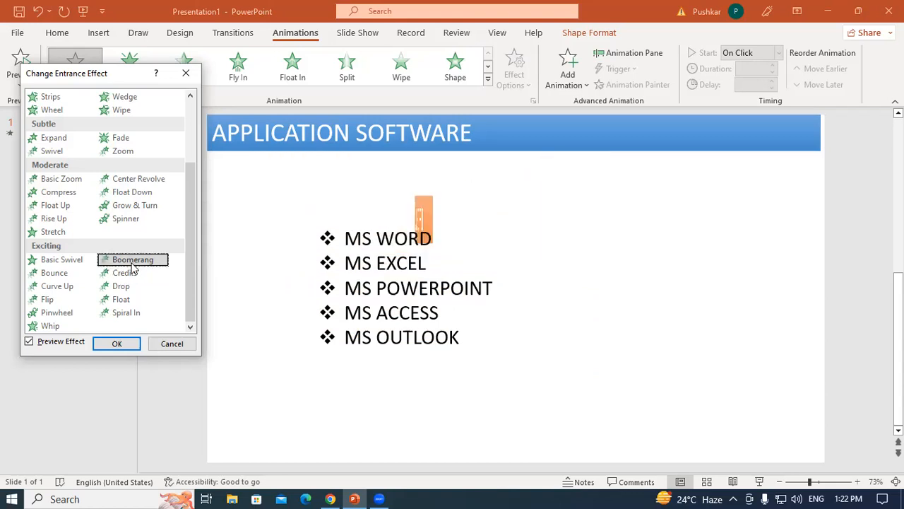
pyautogui.click(59, 315)
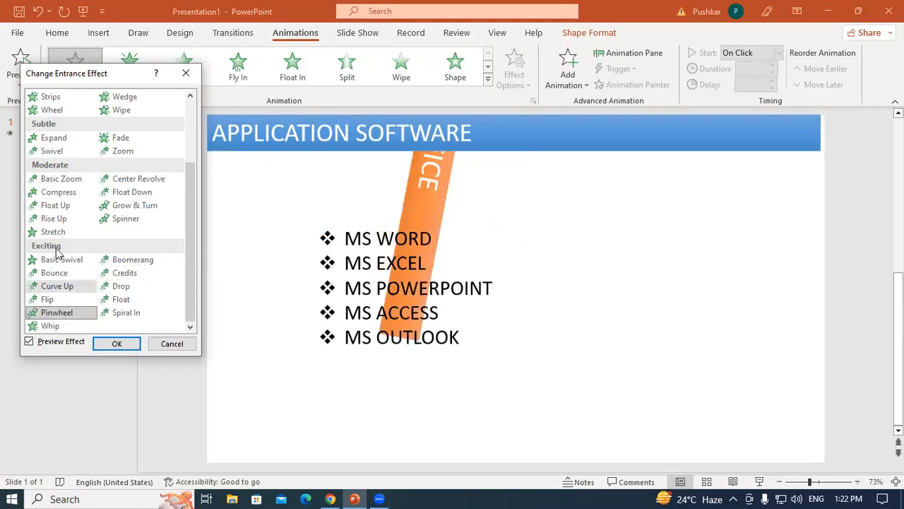
# Apply the Flip entrance effect to the MS OFFICE heading
pyautogui.click(60, 300)
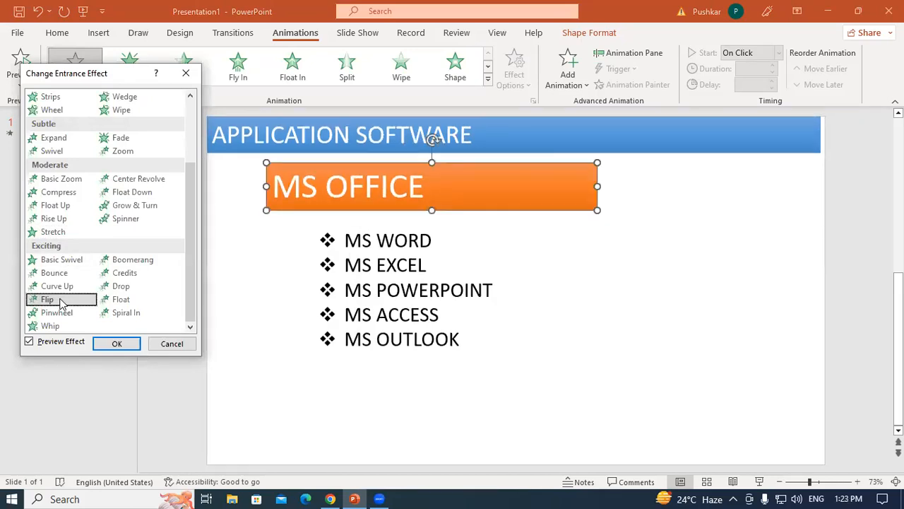
pyautogui.click(117, 344)
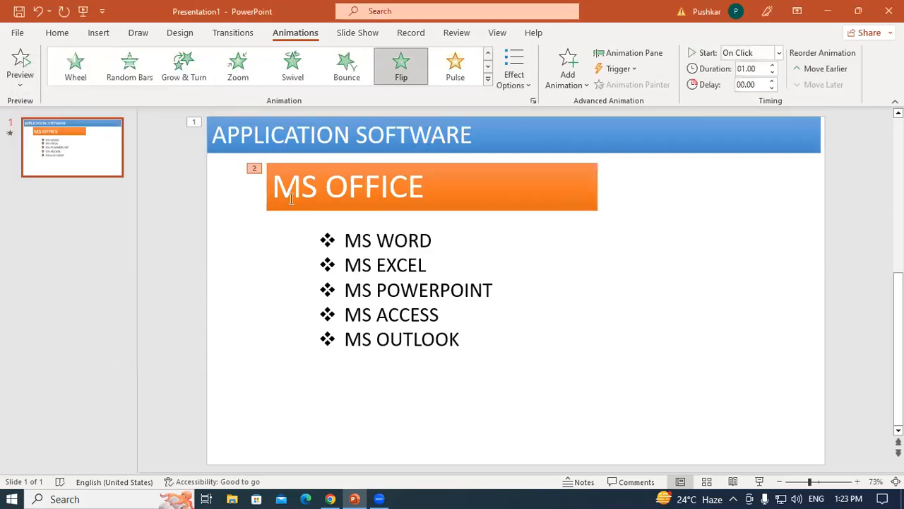
# Preview the entrance effects Split, Wipe, Fade, Zoom and Swivel on the MS WORD bullet only
pyautogui.click(455, 239)
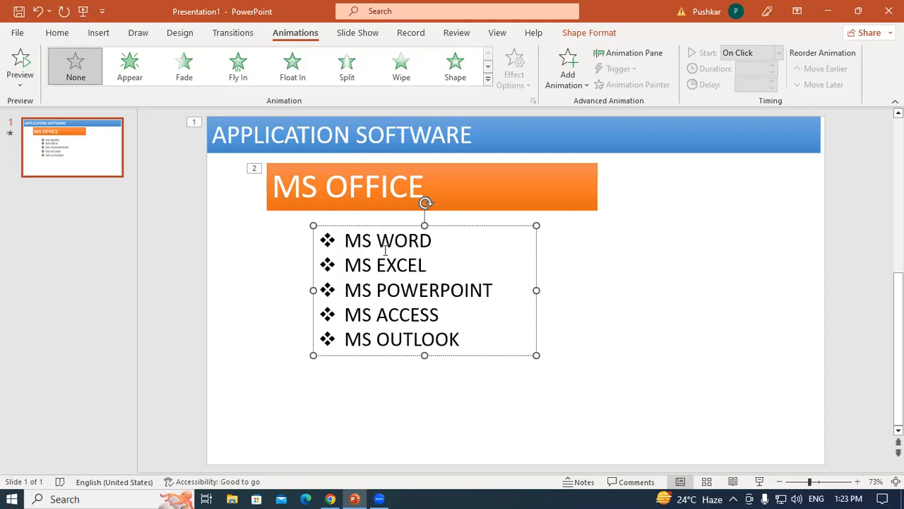
pyautogui.moveTo(347, 241); pyautogui.dragTo(440, 244)
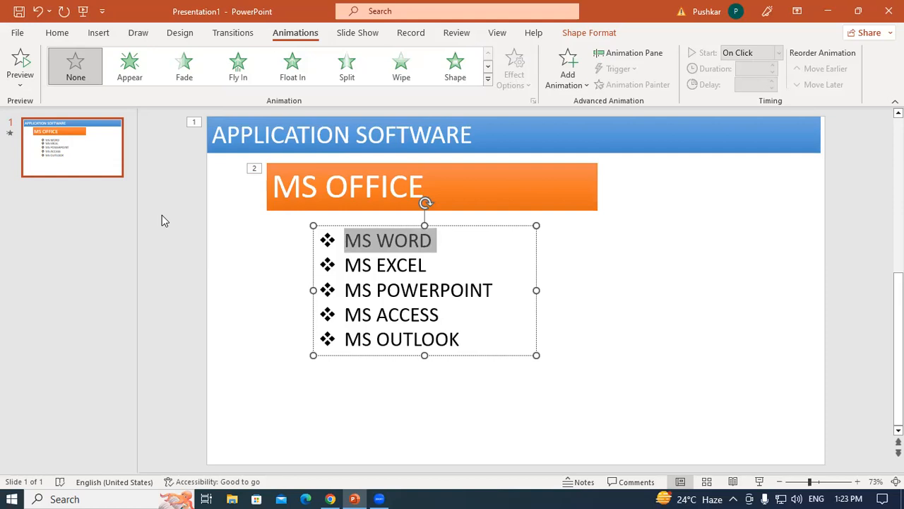
pyautogui.click(487, 82)
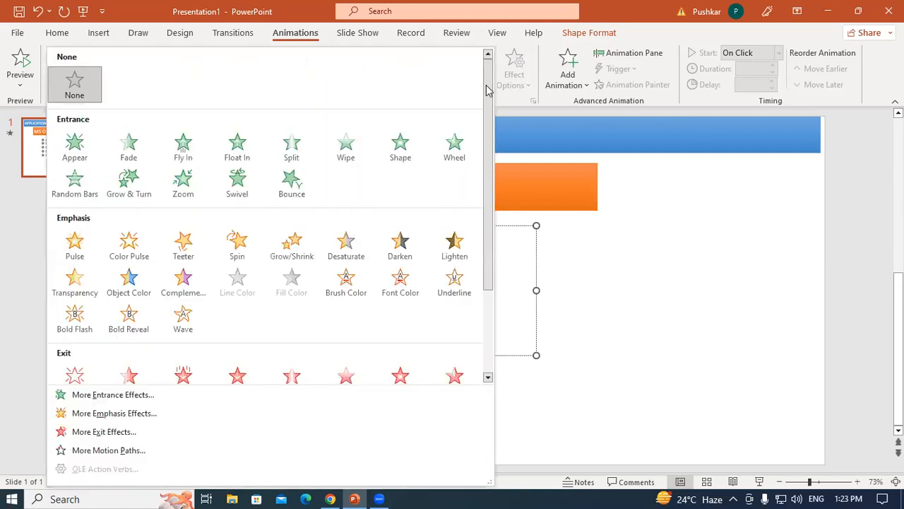
pyautogui.click(127, 395)
pyautogui.moveTo(405, 118); pyautogui.dragTo(107, 92)
pyautogui.click(163, 184)
pyautogui.click(173, 210)
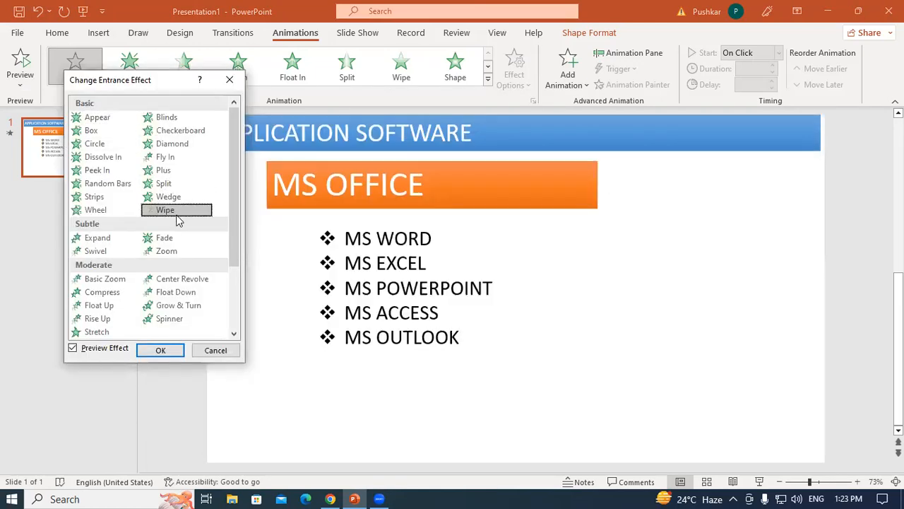
pyautogui.click(167, 240)
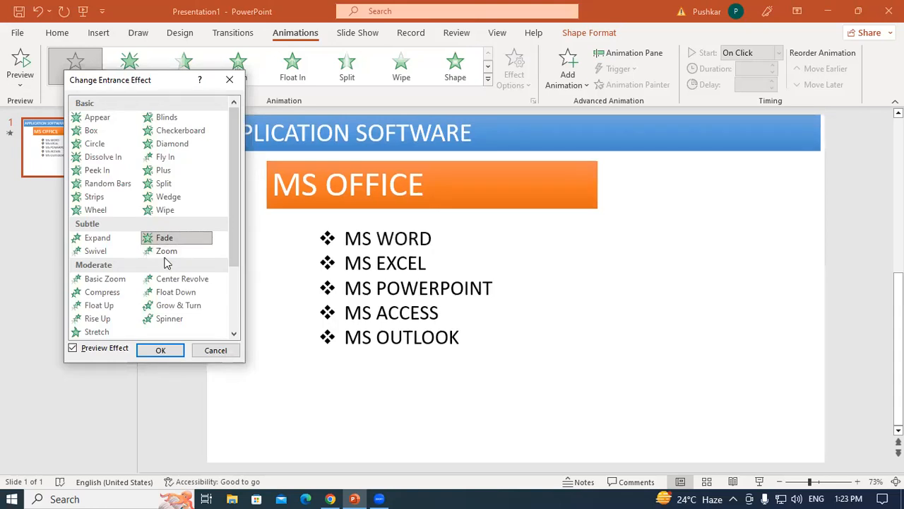
pyautogui.click(169, 253)
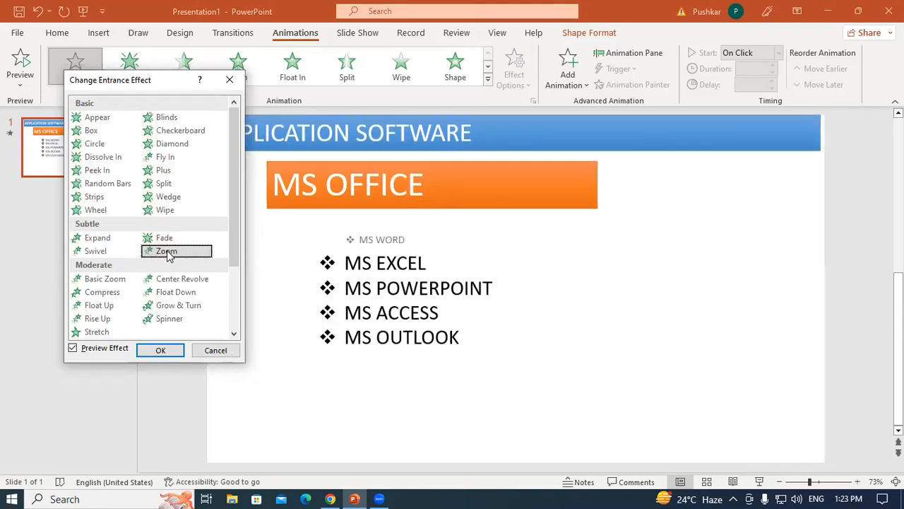
pyautogui.click(96, 253)
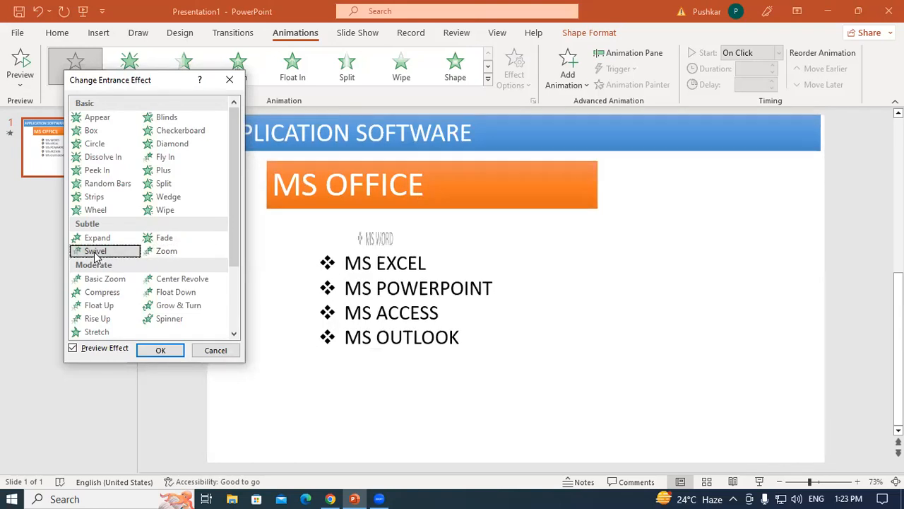
# Apply the Wheel entrance effect to the MS WORD bullet
pyautogui.click(98, 216)
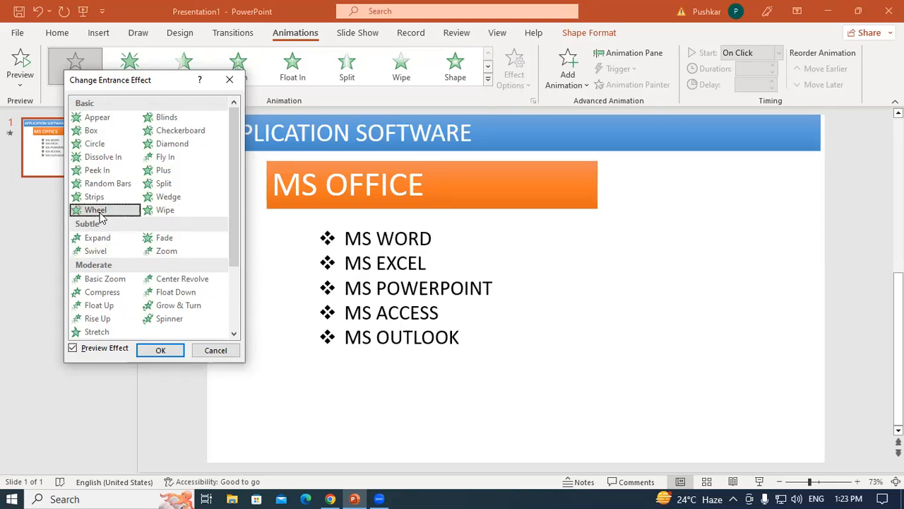
pyautogui.click(172, 350)
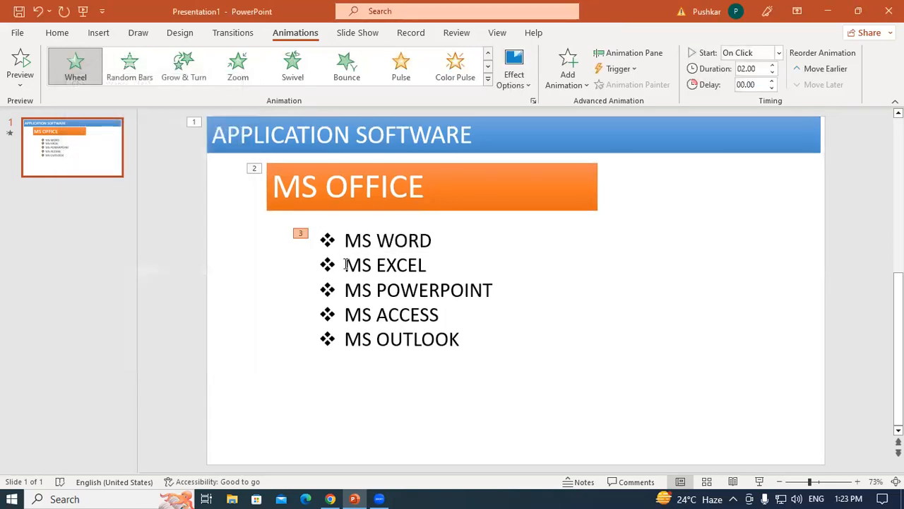
# Animate the MS EXCEL bullet on its own, trying Wipe and settling on the Shape entrance effect
pyautogui.click(346, 264)
pyautogui.moveTo(346, 264); pyautogui.dragTo(431, 265)
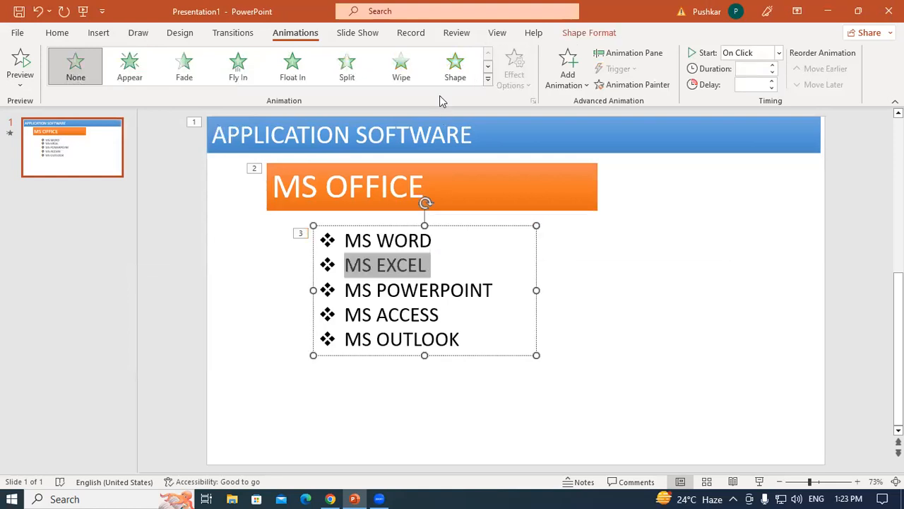
pyautogui.click(411, 75)
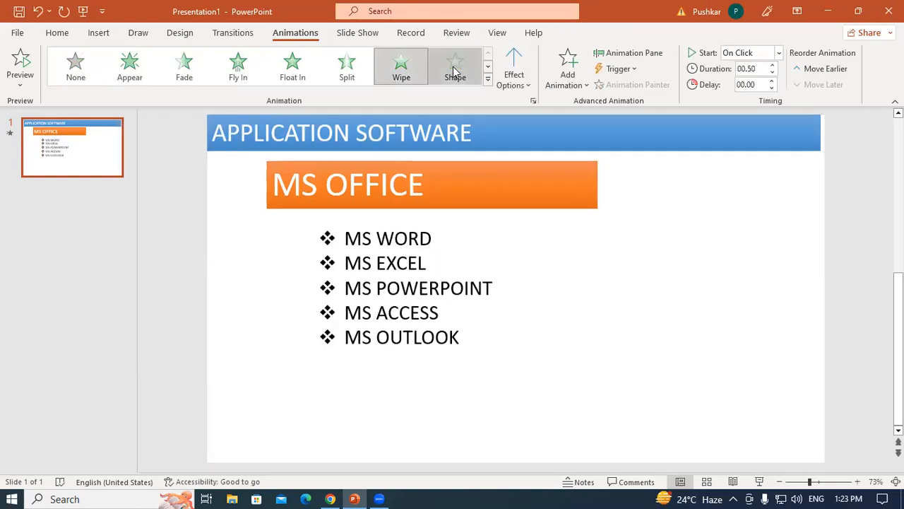
pyautogui.click(455, 70)
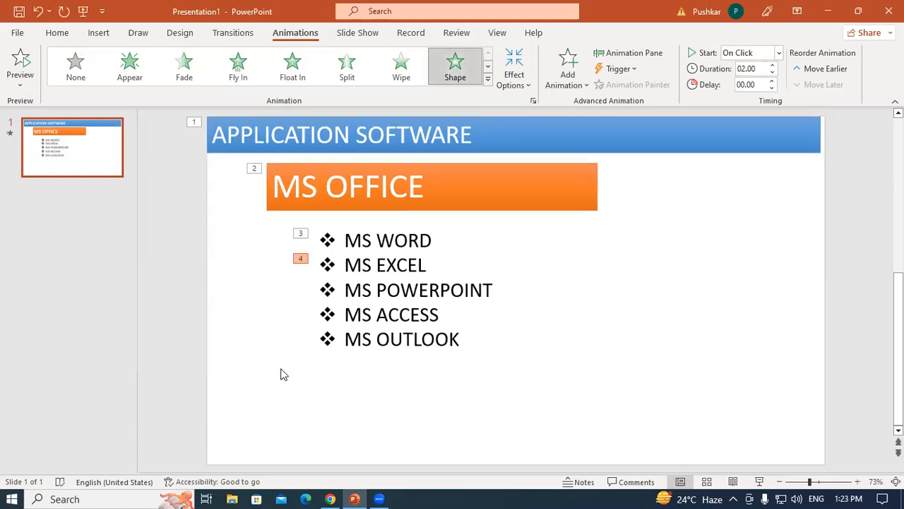
# Apply the Fly In entrance effect to the MS POWERPOINT bullet only
pyautogui.click(347, 290)
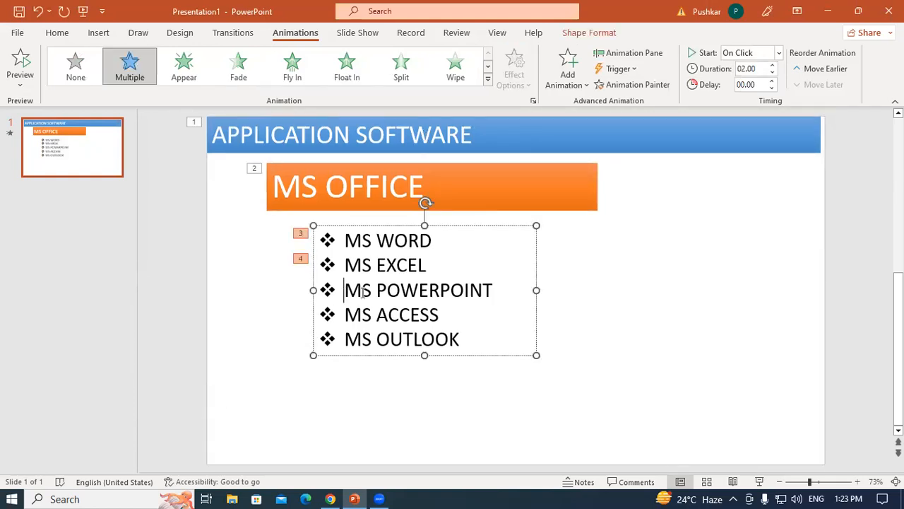
pyautogui.moveTo(362, 293); pyautogui.dragTo(483, 294)
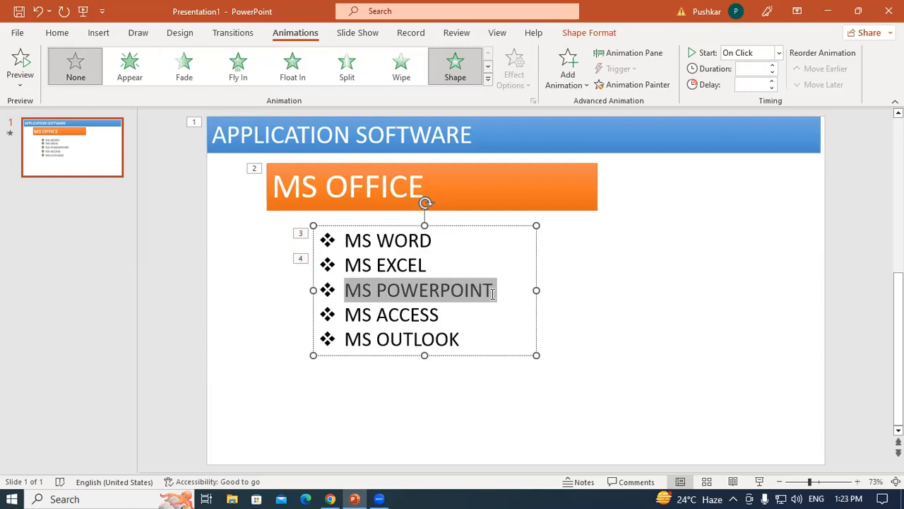
pyautogui.click(238, 67)
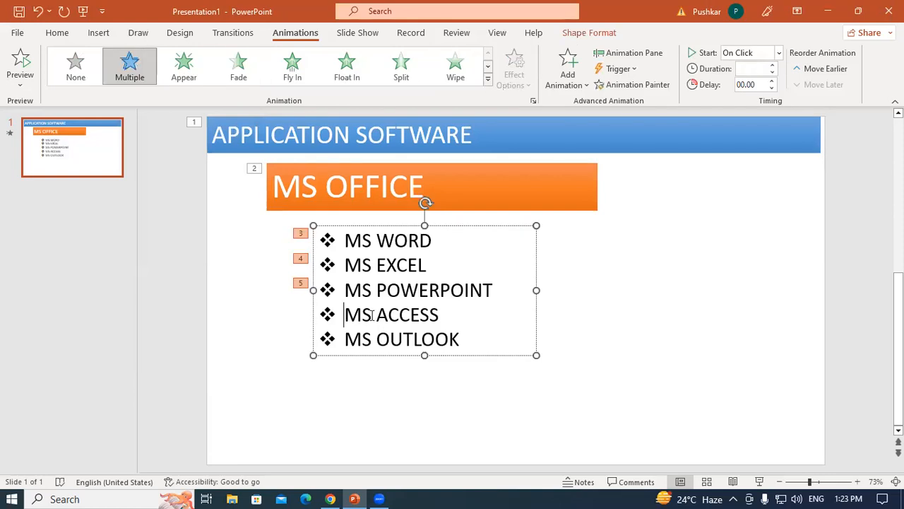
# Apply the Random Bars entrance effect to the MS ACCESS bullet only
pyautogui.moveTo(347, 314); pyautogui.dragTo(441, 315)
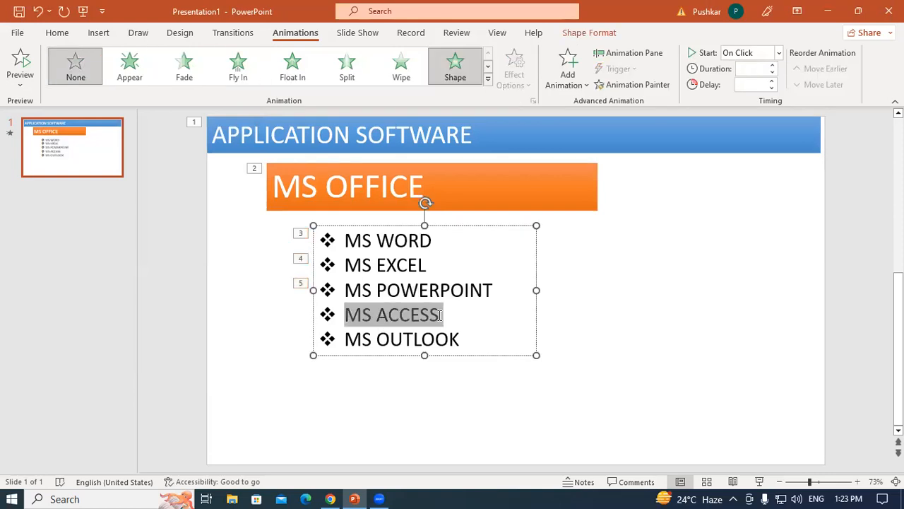
pyautogui.click(488, 67)
pyautogui.click(142, 74)
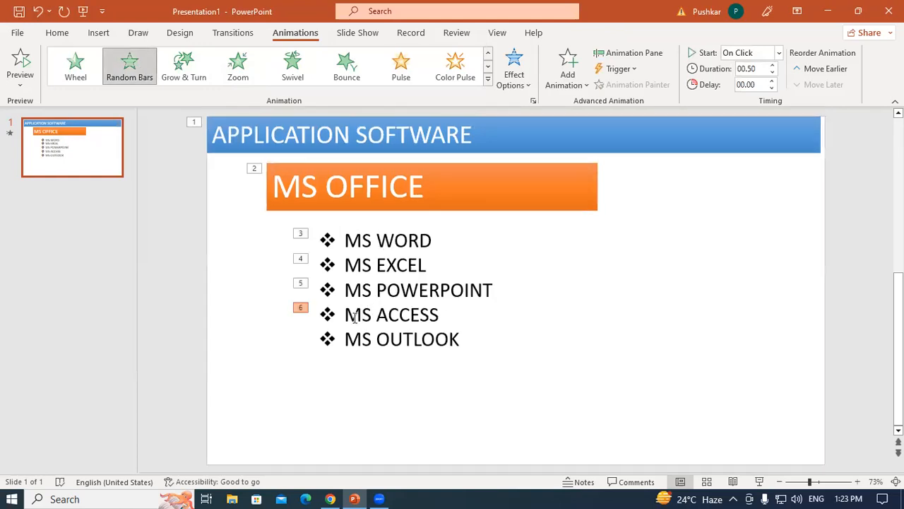
# Try the emphasis effects Bold Reveal, Bold Flash, Underline, Font Color, Brush Color, Fill Color and Line Color on the MS OUTLOOK bullet only
pyautogui.click(346, 338)
pyautogui.moveTo(346, 337); pyautogui.dragTo(466, 339)
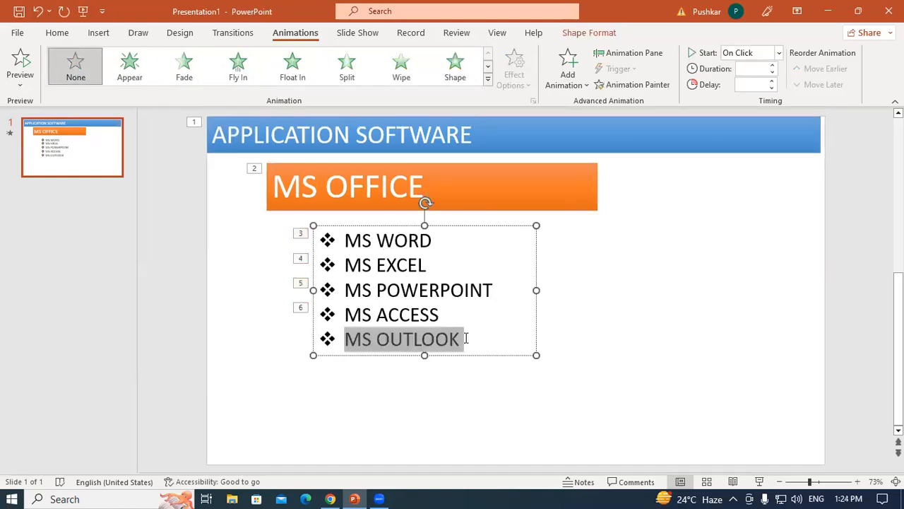
pyautogui.click(487, 68)
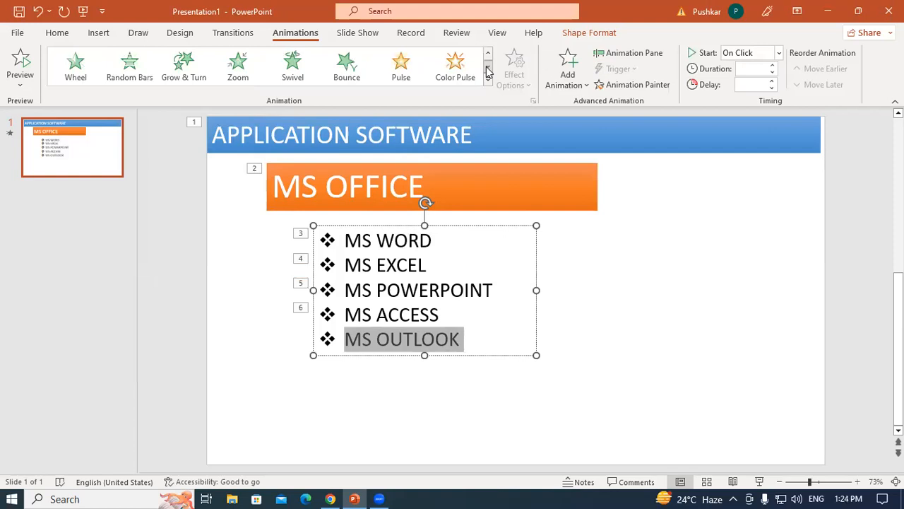
pyautogui.click(488, 68)
pyautogui.click(487, 69)
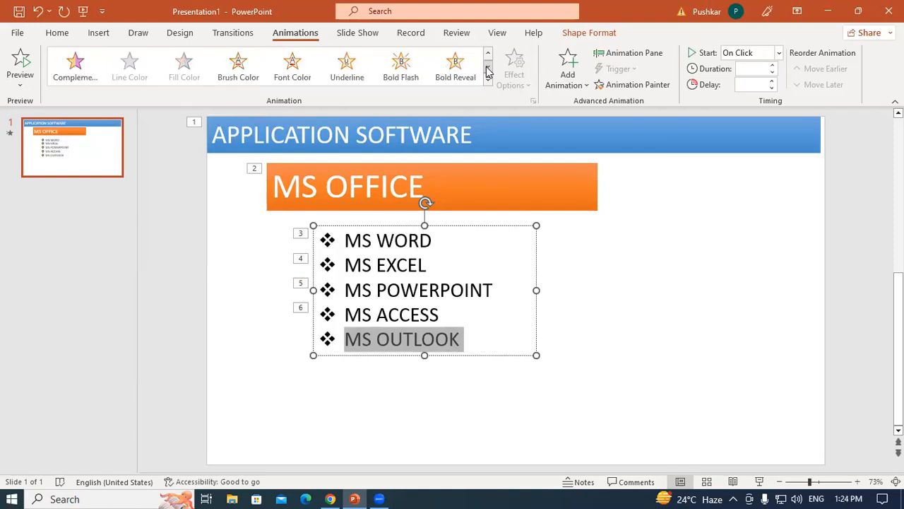
pyautogui.click(456, 63)
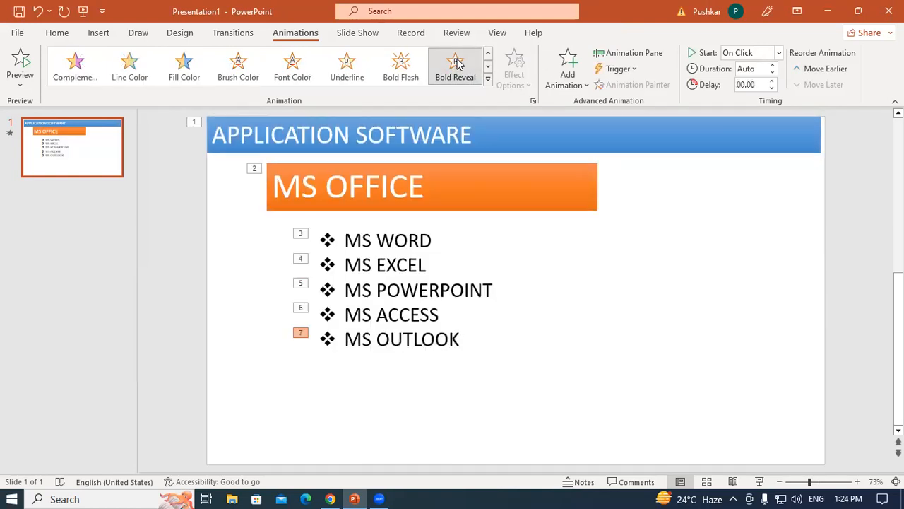
pyautogui.click(403, 65)
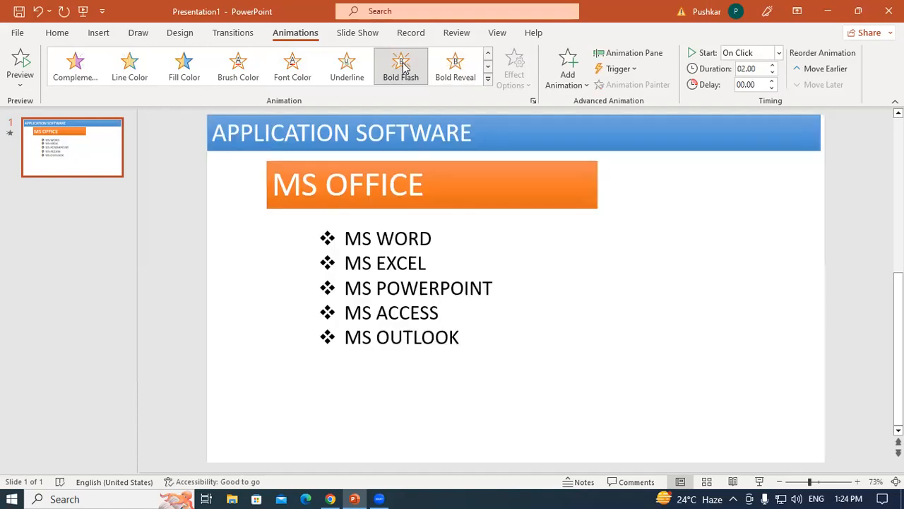
pyautogui.click(351, 68)
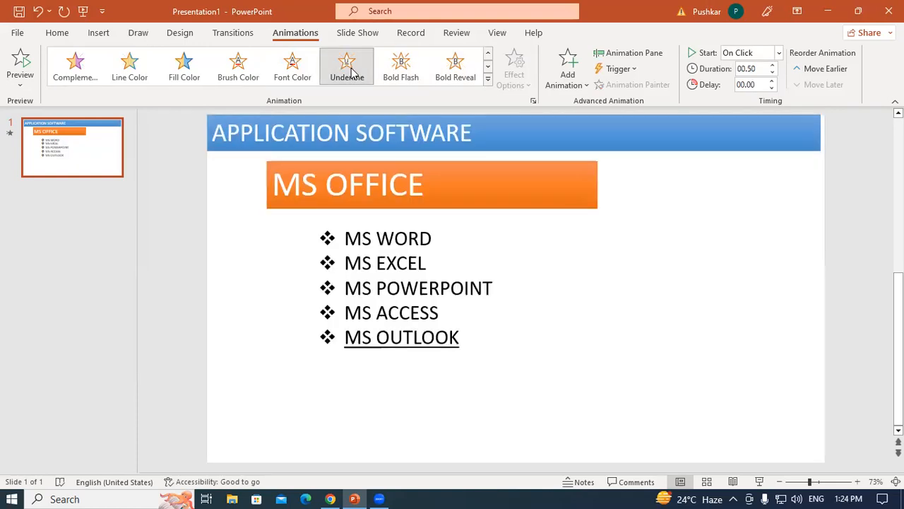
pyautogui.click(306, 76)
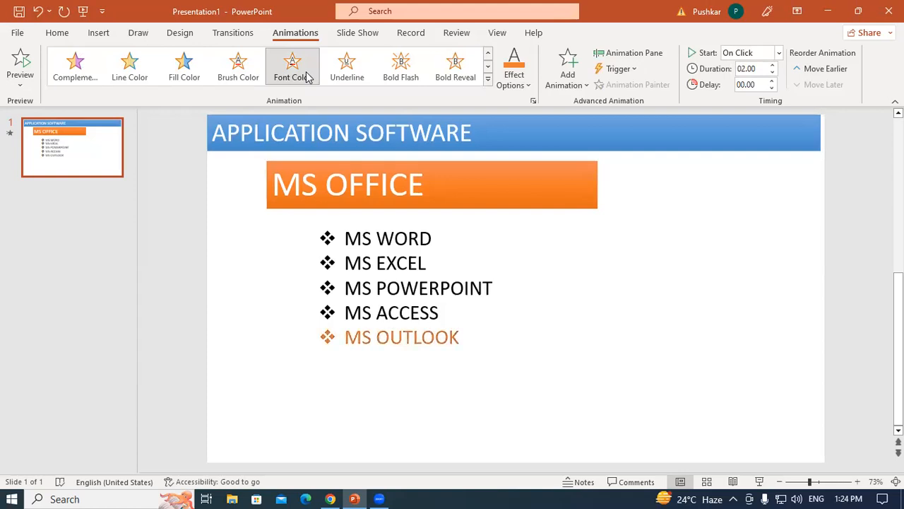
pyautogui.click(238, 72)
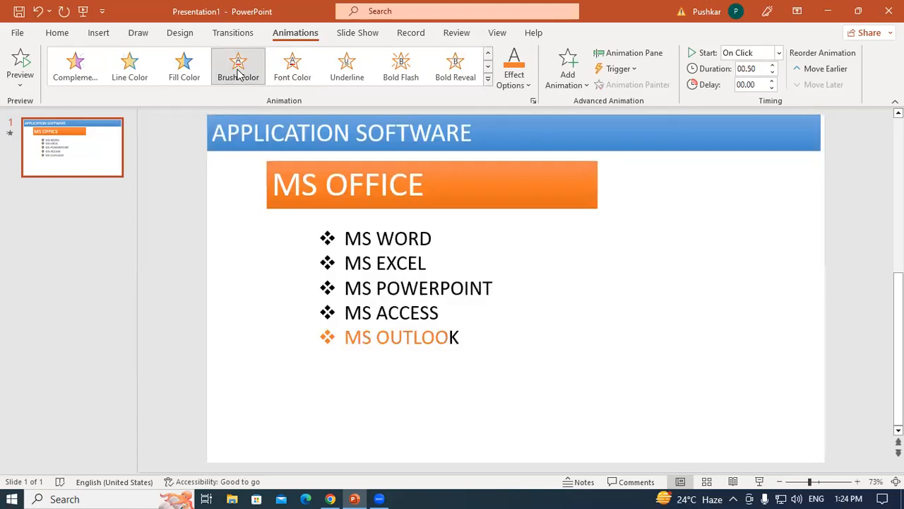
pyautogui.click(185, 70)
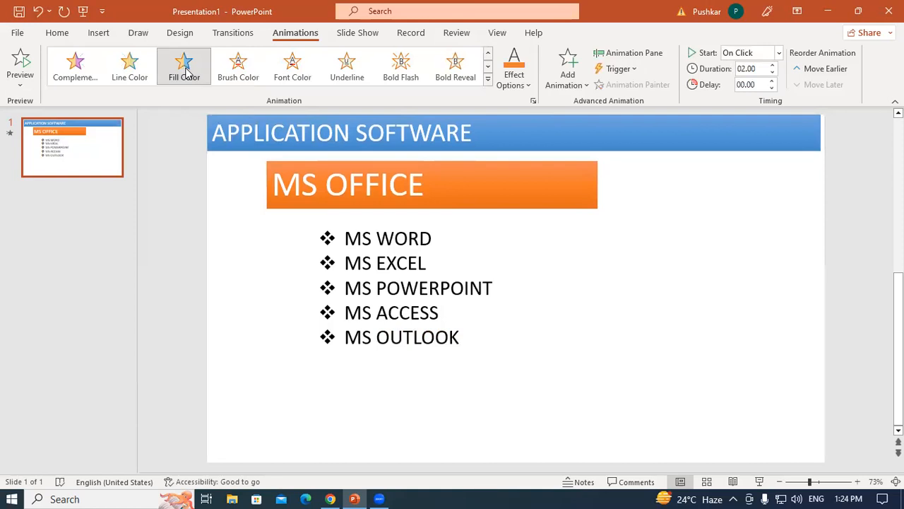
pyautogui.click(124, 75)
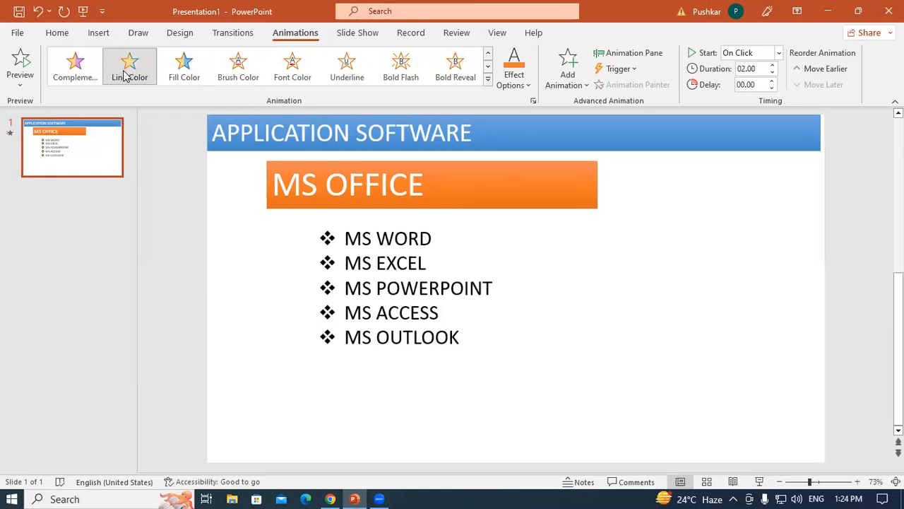
# Apply the Fly In entrance effect to the MS OUTLOOK bullet in place of its emphasis effect
pyautogui.click(489, 68)
pyautogui.click(489, 67)
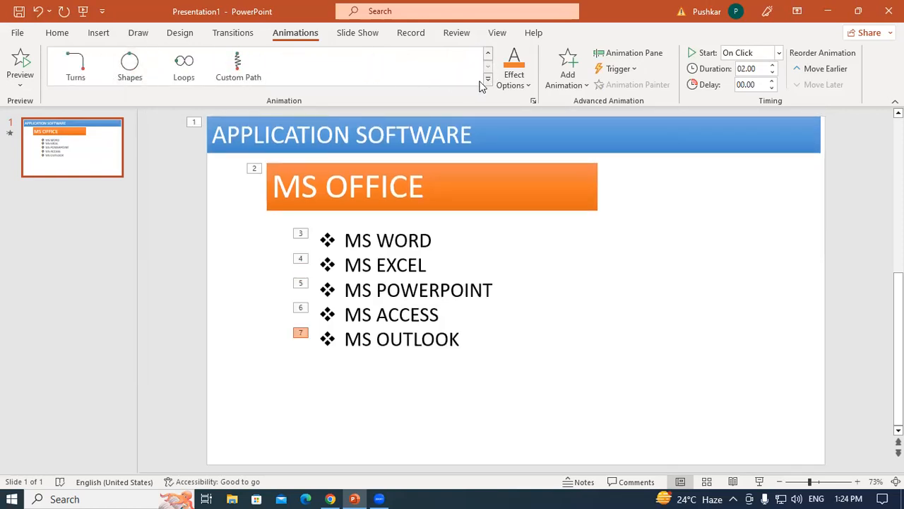
pyautogui.click(487, 79)
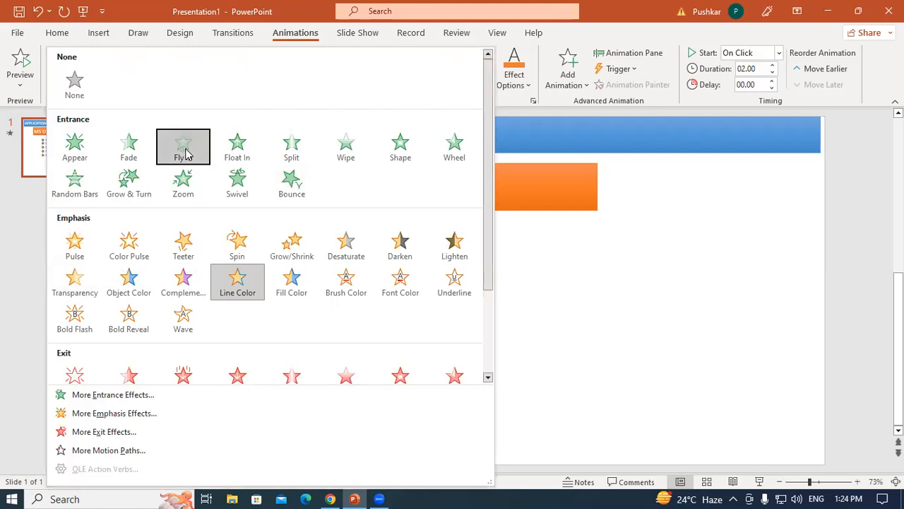
pyautogui.click(185, 150)
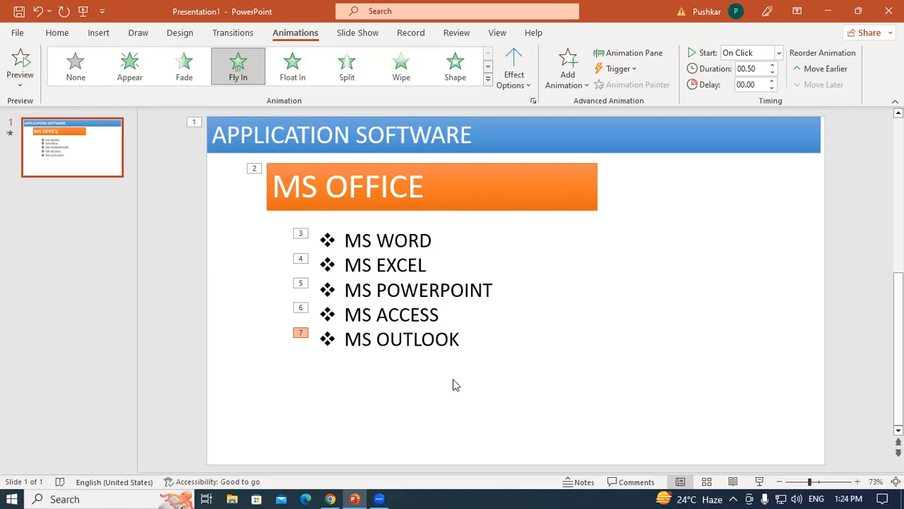
# Switch to Chrome, search Google for "MS LOGO IMAGES" in a new tab and show the image results
pyautogui.click(330, 499)
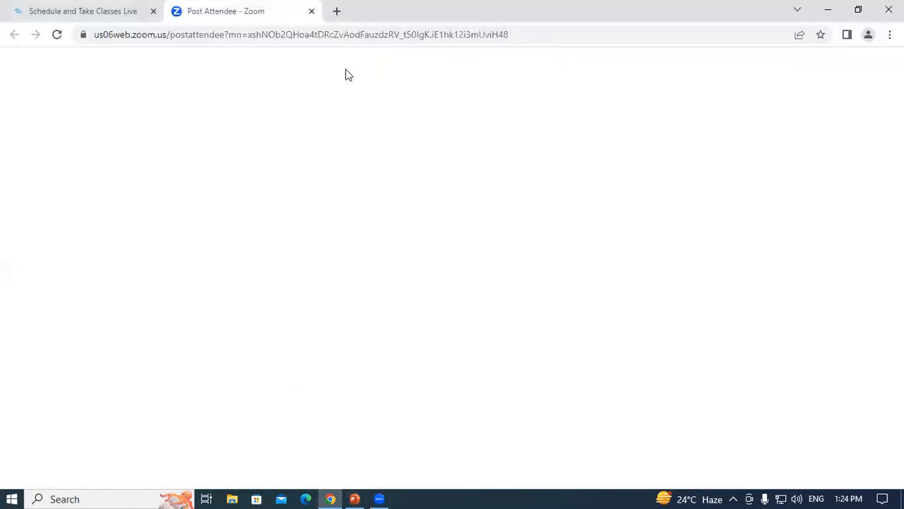
pyautogui.click(337, 15)
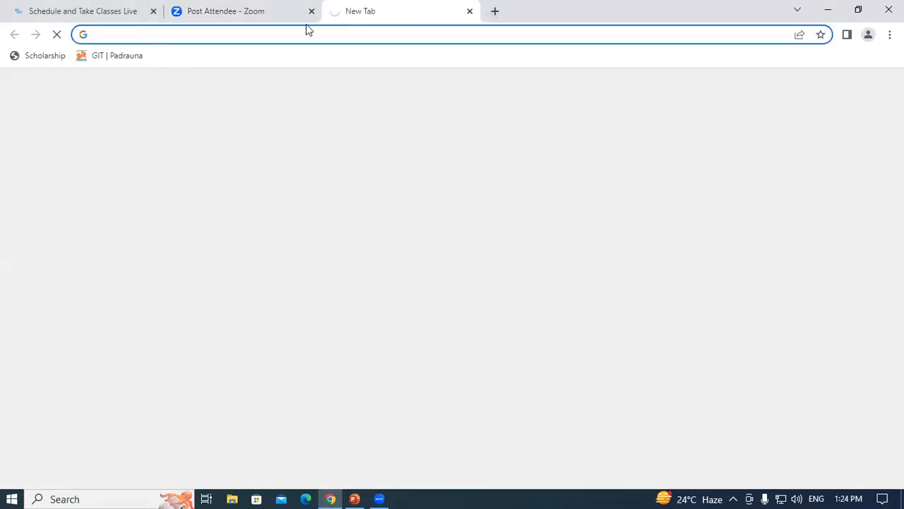
pyautogui.click(151, 37)
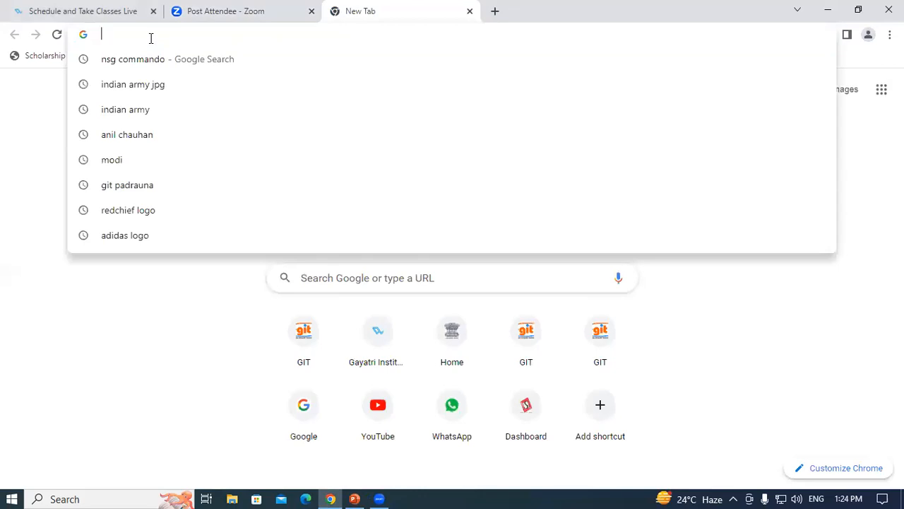
pyautogui.write('MS LO')
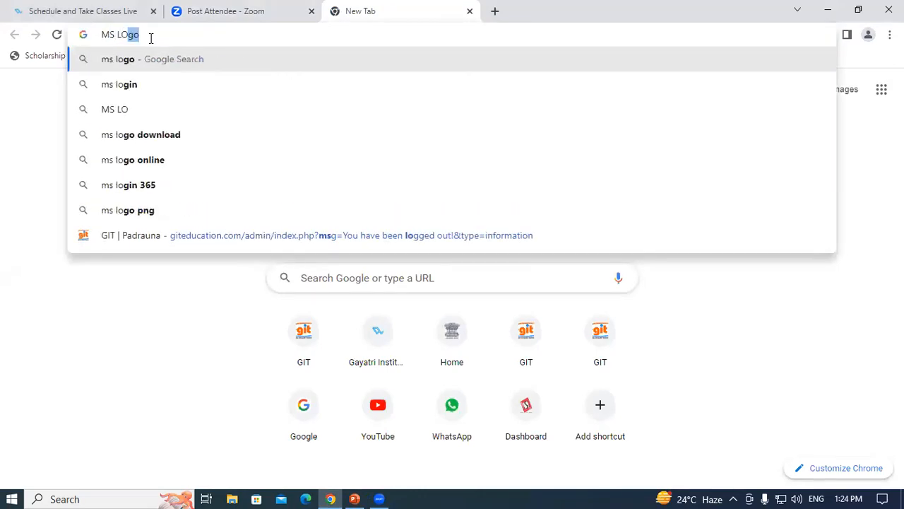
pyautogui.write('GO IMA')
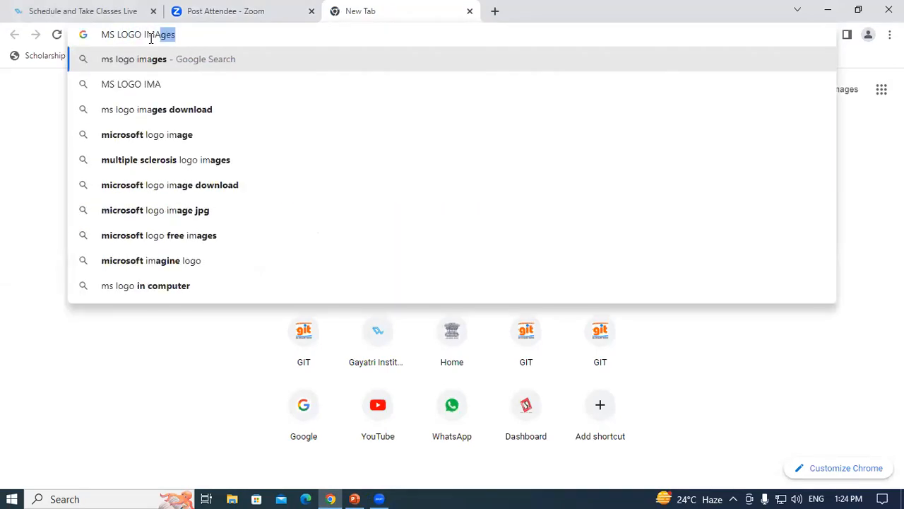
pyautogui.write('GES')
pyautogui.press('Return')
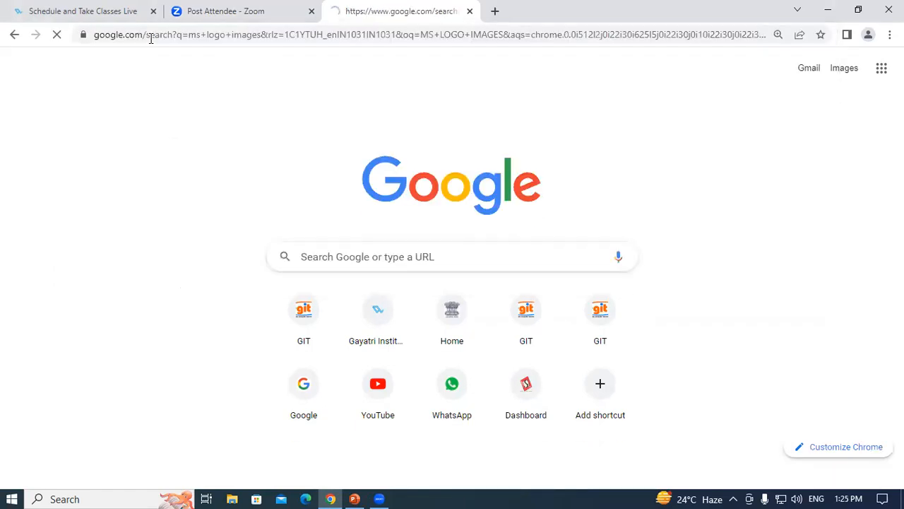
pyautogui.scroll(-3, 336, 221)
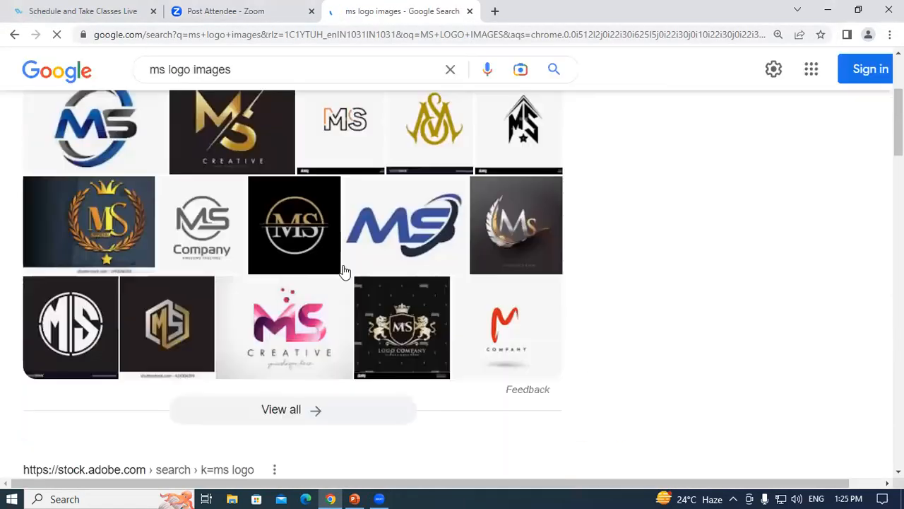
pyautogui.scroll(3, 343, 273)
pyautogui.click(113, 140)
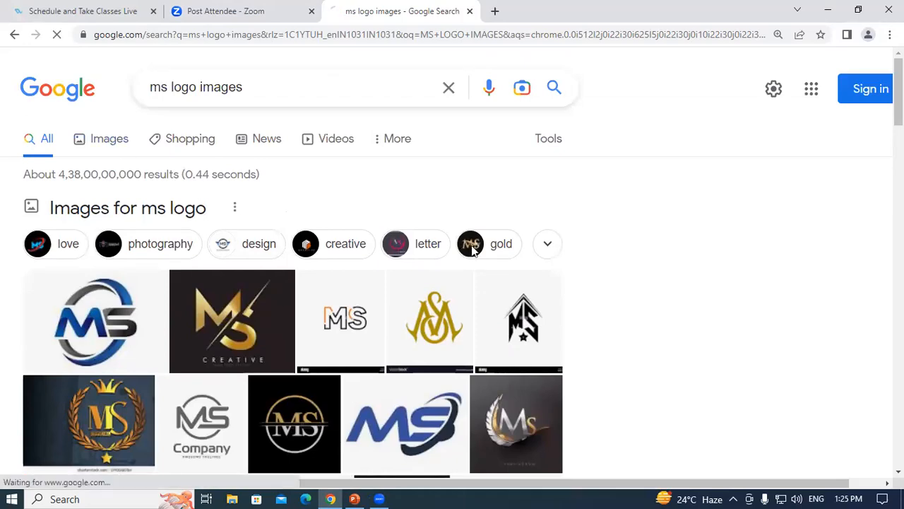
# Look through the image results for a Microsoft logo that suits the slide
pyautogui.scroll(-8, 495, 310)
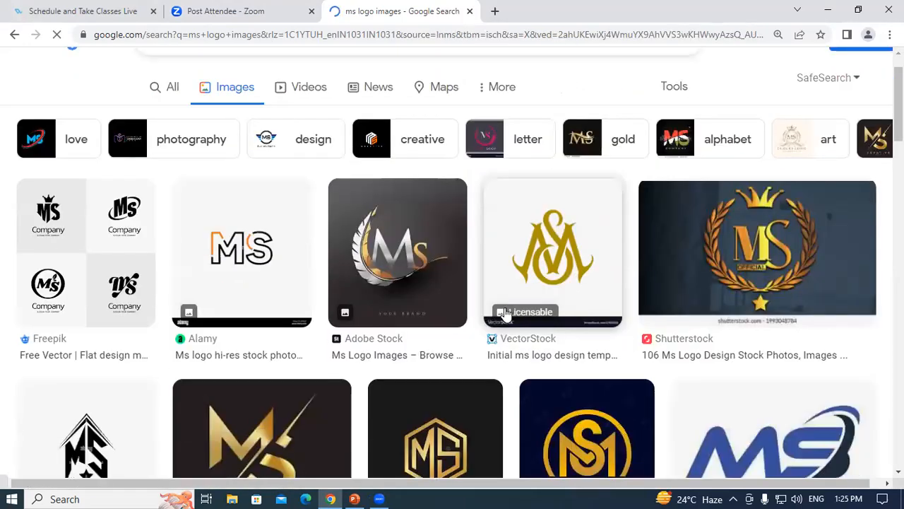
pyautogui.scroll(-12, 450, 308)
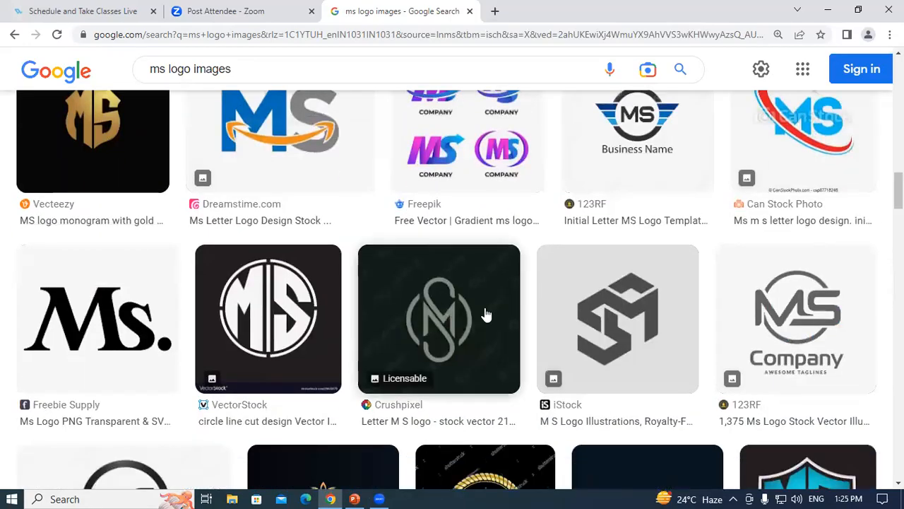
pyautogui.scroll(-8, 486, 315)
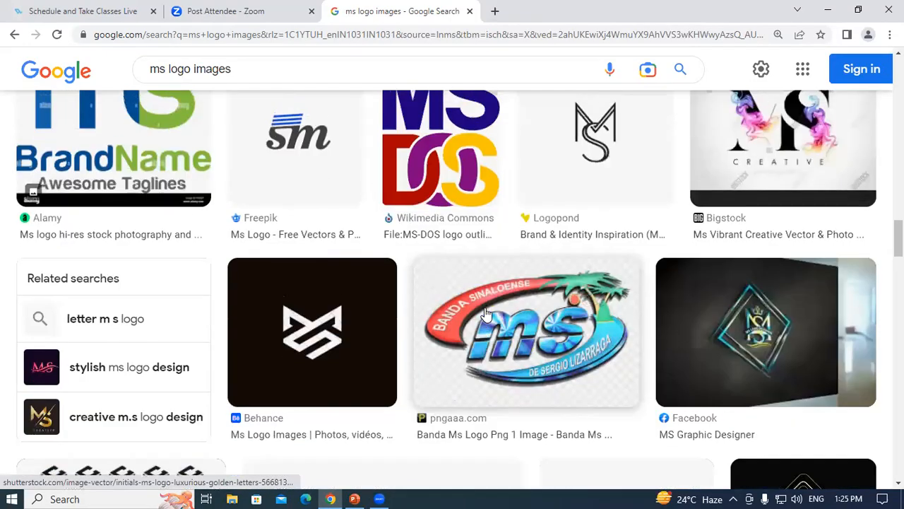
pyautogui.scroll(3, 486, 315)
pyautogui.scroll(-7, 486, 314)
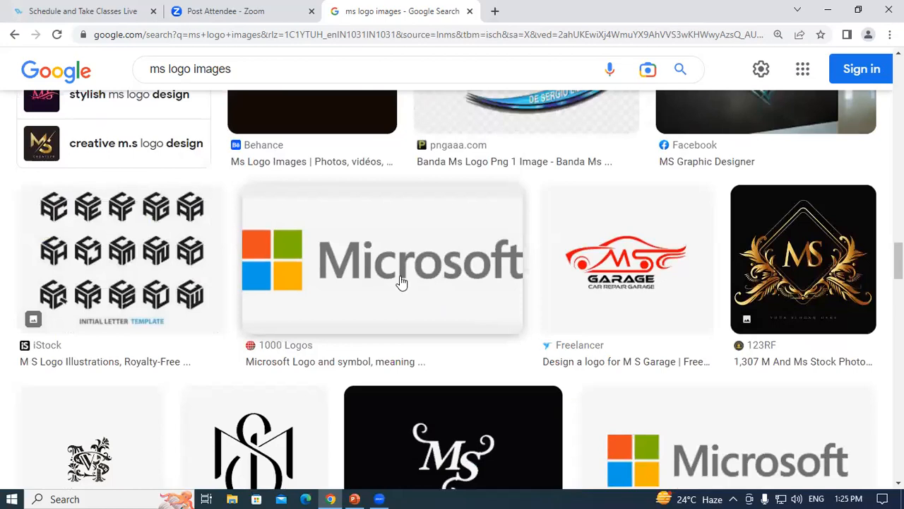
pyautogui.scroll(-5, 480, 306)
pyautogui.scroll(5, 411, 356)
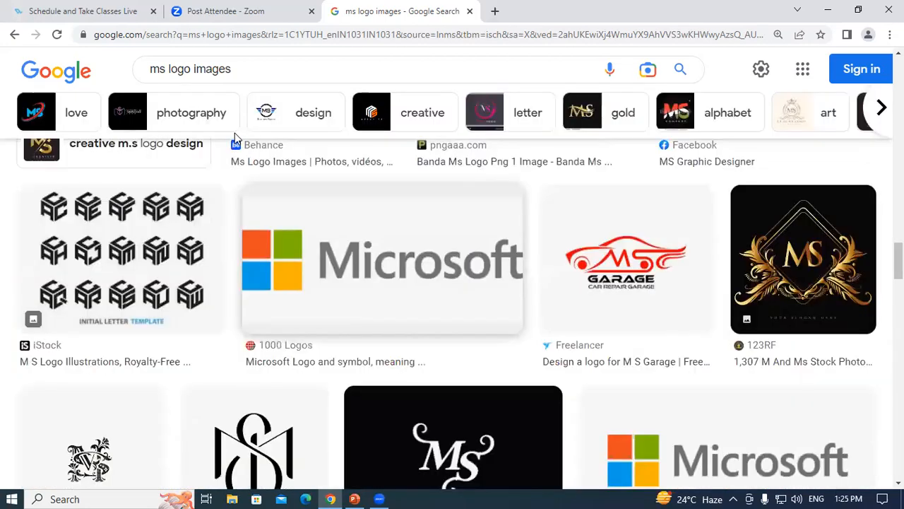
# Refine the image search to "ms OFFICE logo images"
pyautogui.click(167, 71)
pyautogui.write('OFFICE')
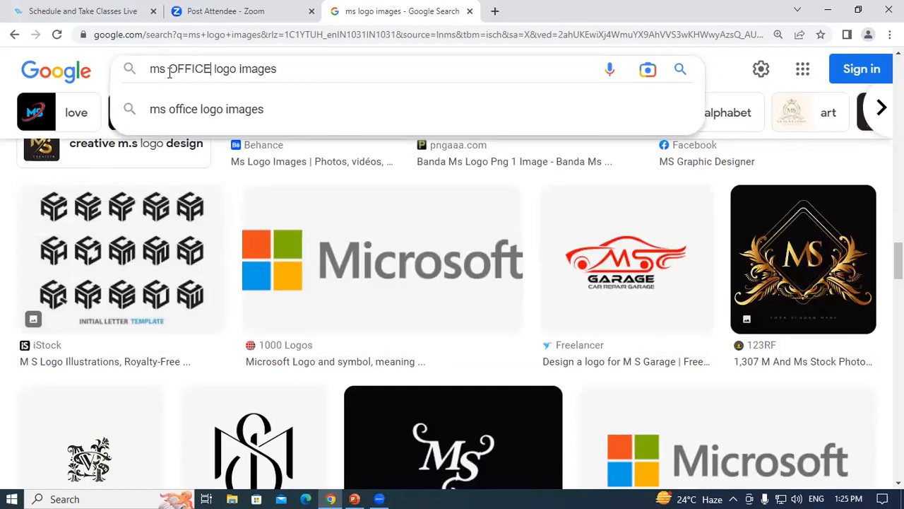
pyautogui.press('Return')
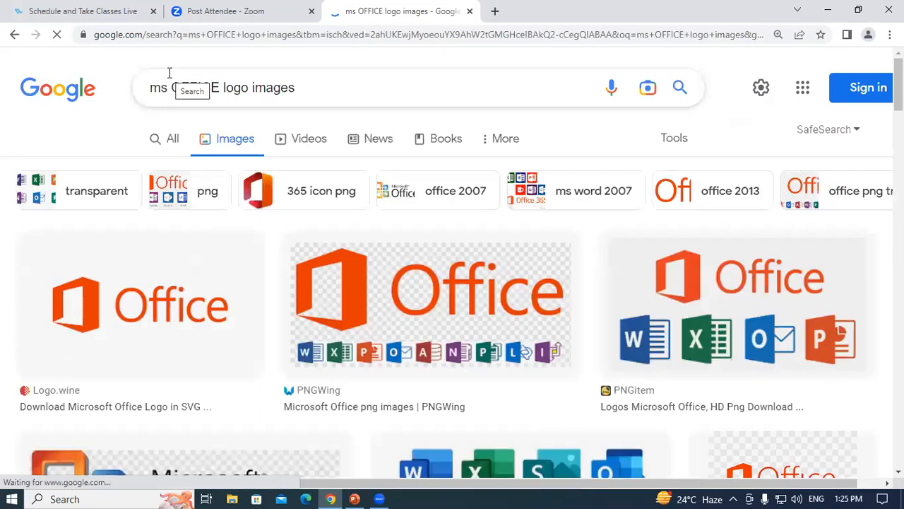
# Examine the Office logo image results, comparing the plain logos with those that include the app icons
pyautogui.scroll(-3, 535, 375)
pyautogui.scroll(3, 474, 363)
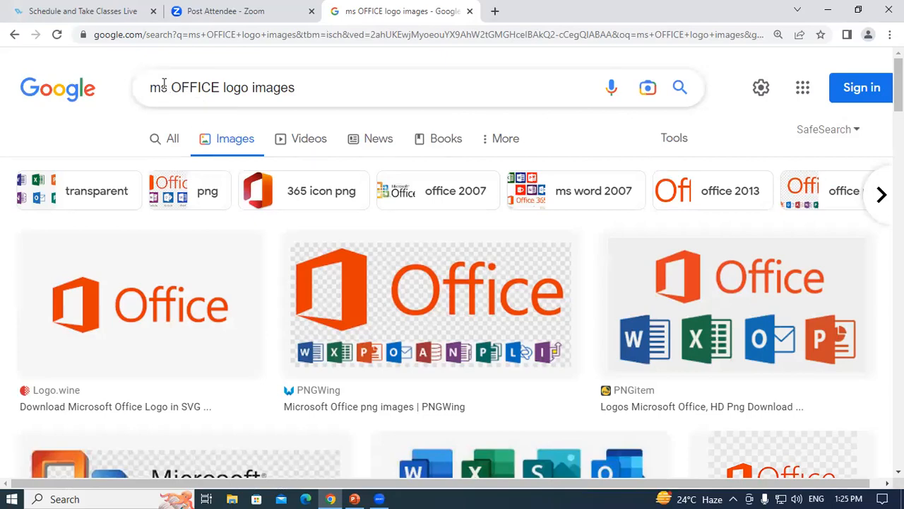
pyautogui.scroll(-4, 457, 330)
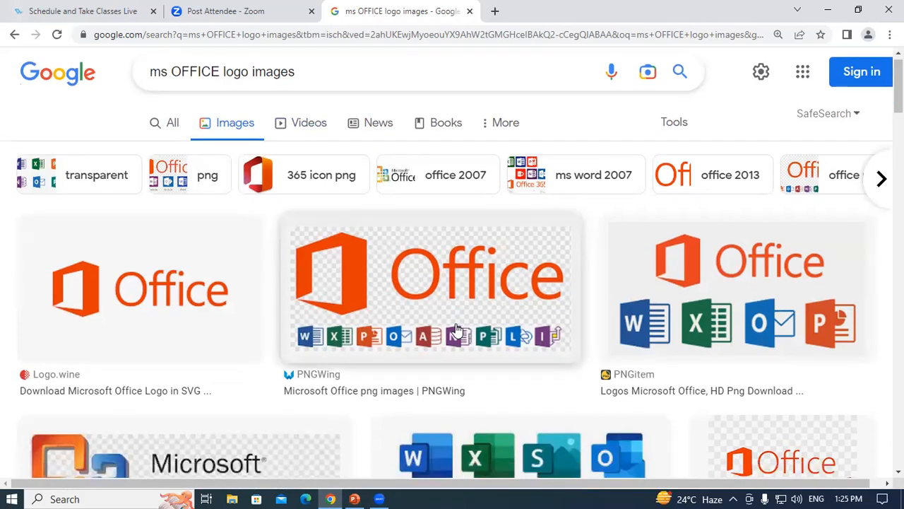
pyautogui.scroll(4, 457, 330)
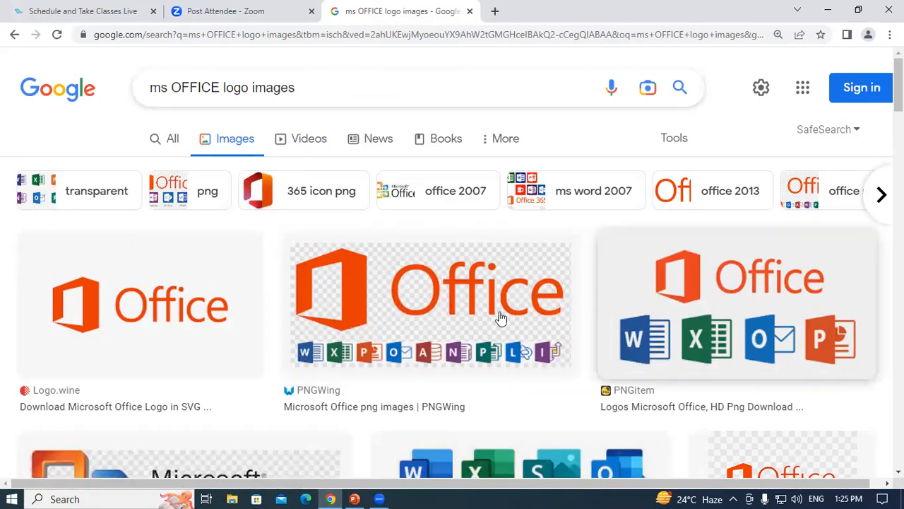
pyautogui.scroll(-2, 739, 353)
pyautogui.scroll(-5, 730, 367)
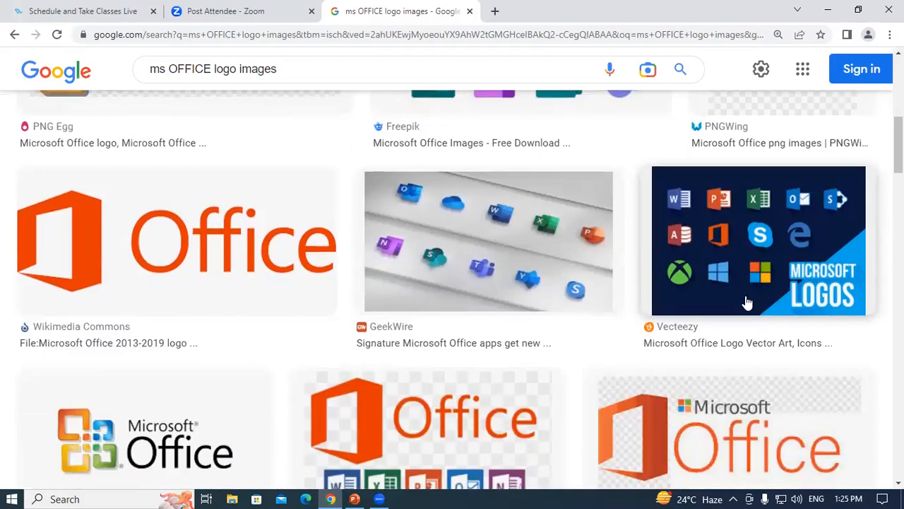
pyautogui.scroll(-5, 738, 325)
pyautogui.scroll(8, 546, 303)
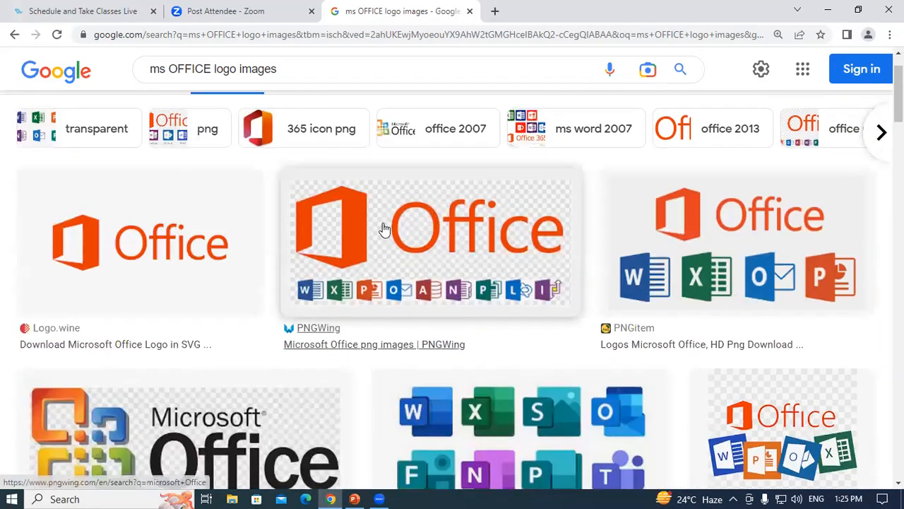
# Save the PNGWing Office logo with the row of app icons to the Desktop as a PNG image
pyautogui.click(449, 244)
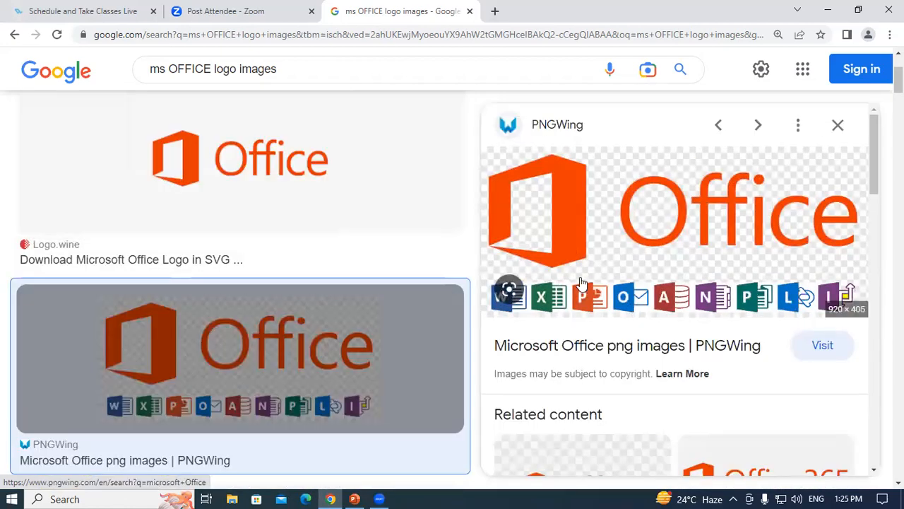
pyautogui.scroll(-3, 724, 253)
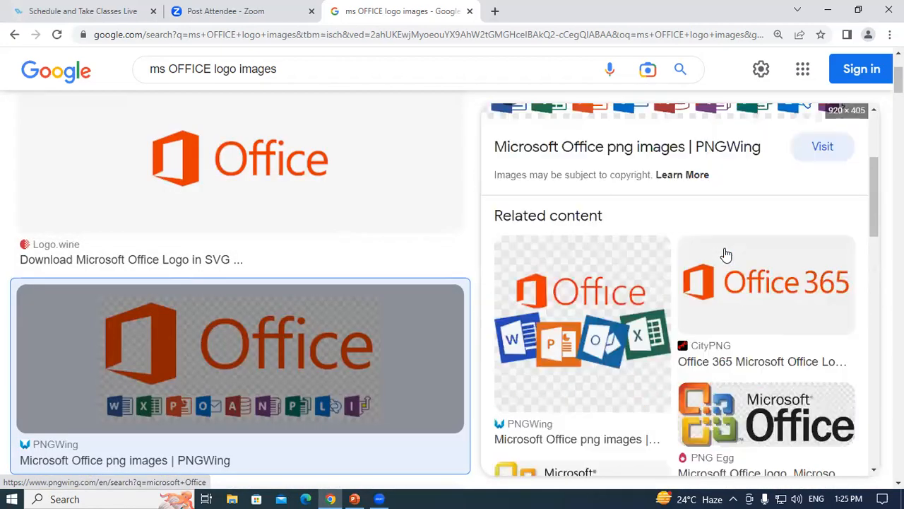
pyautogui.scroll(3, 723, 254)
pyautogui.rightClick(713, 209)
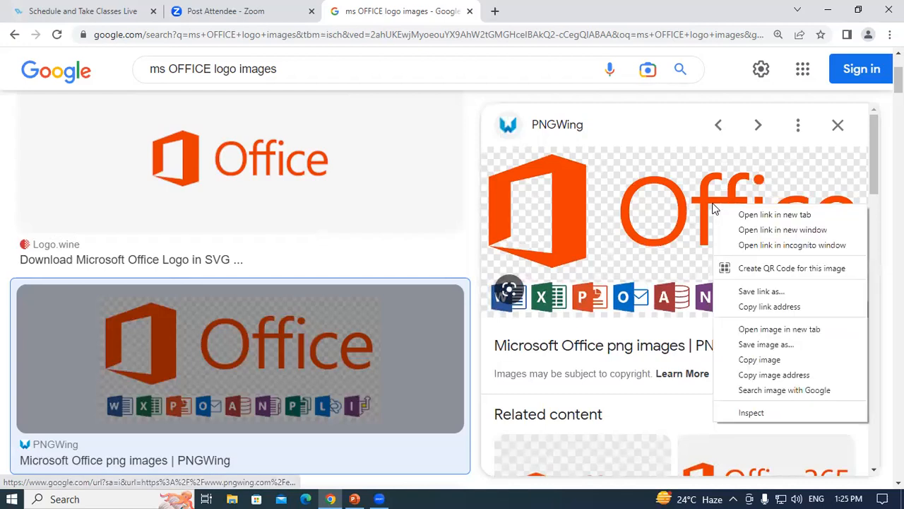
pyautogui.click(753, 344)
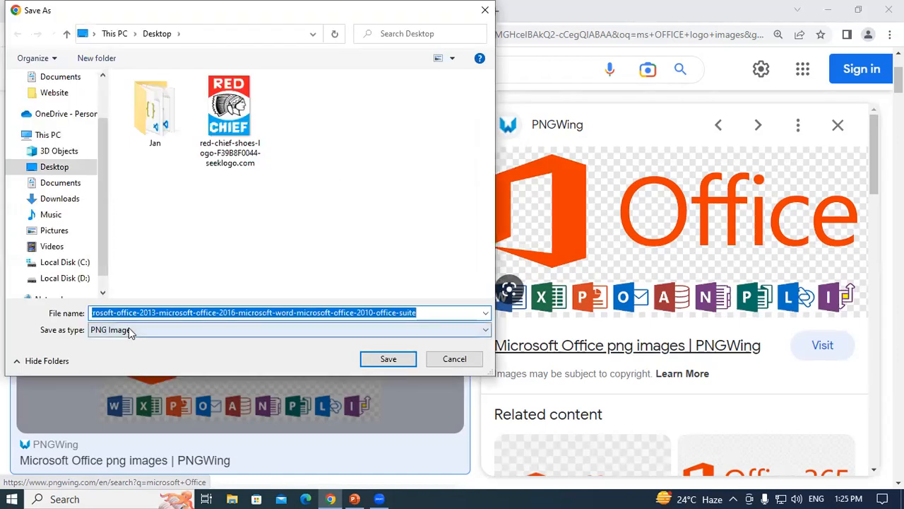
pyautogui.click(81, 170)
pyautogui.click(396, 360)
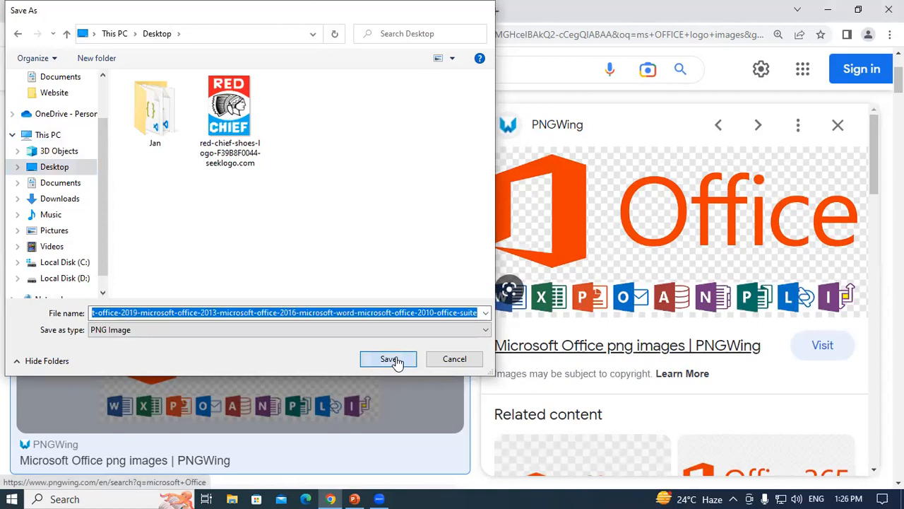